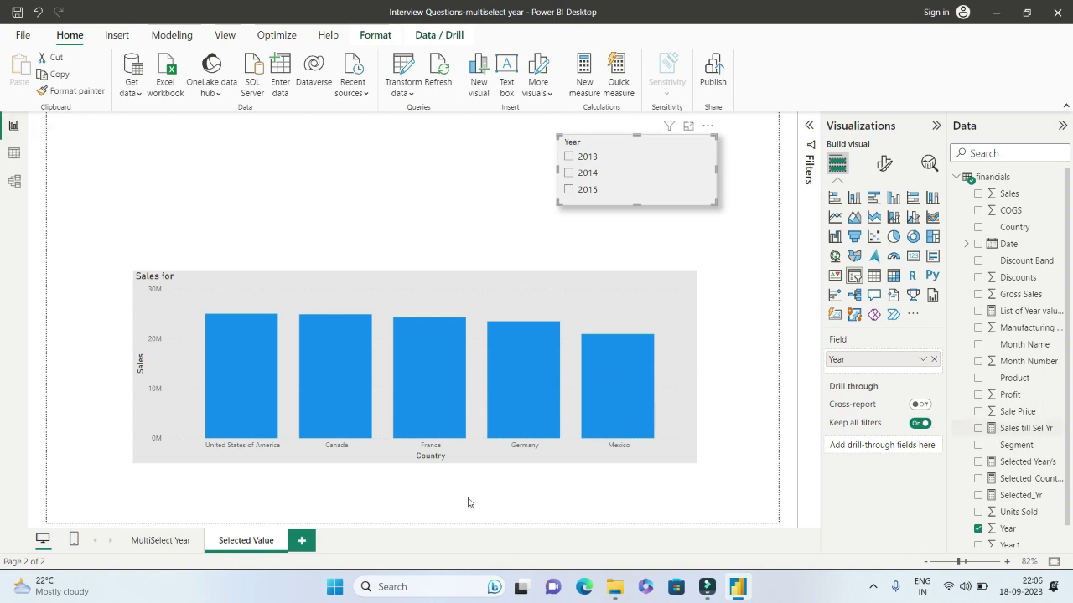
- Show the Selected_Yr measure's "Sales for" SELECTEDVALUE formula in the formula bar
scroll(1019, 483, "down", 1)
left_click(1019, 483)
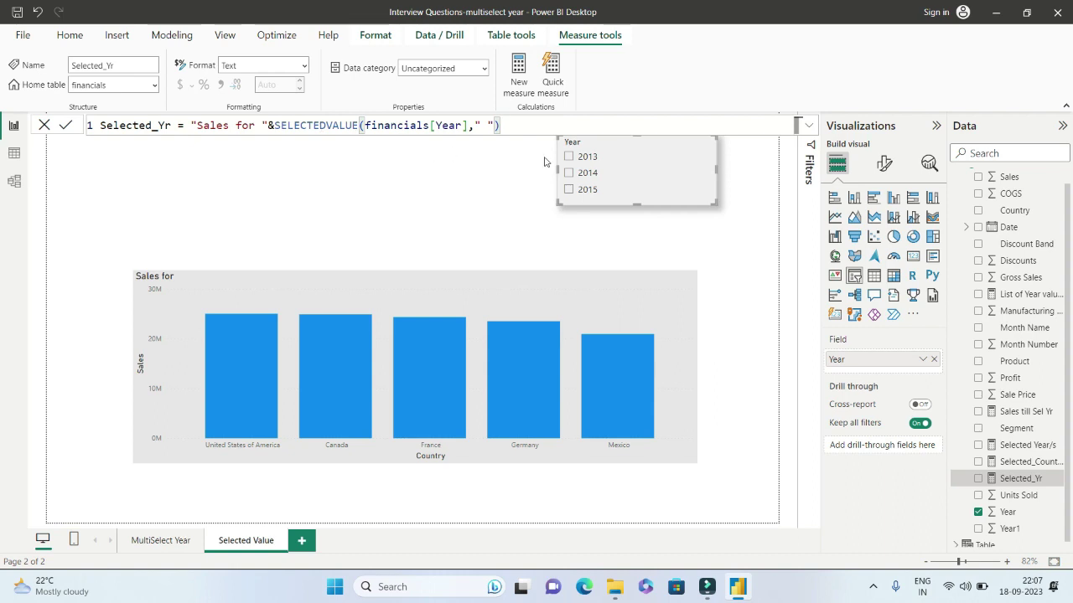
- Select 2013, 2014, then 2015 in the Year slicer while highlighting "Sales for" and SELECTEDVALUE
mouse_move(578, 168)
left_click(569, 156)
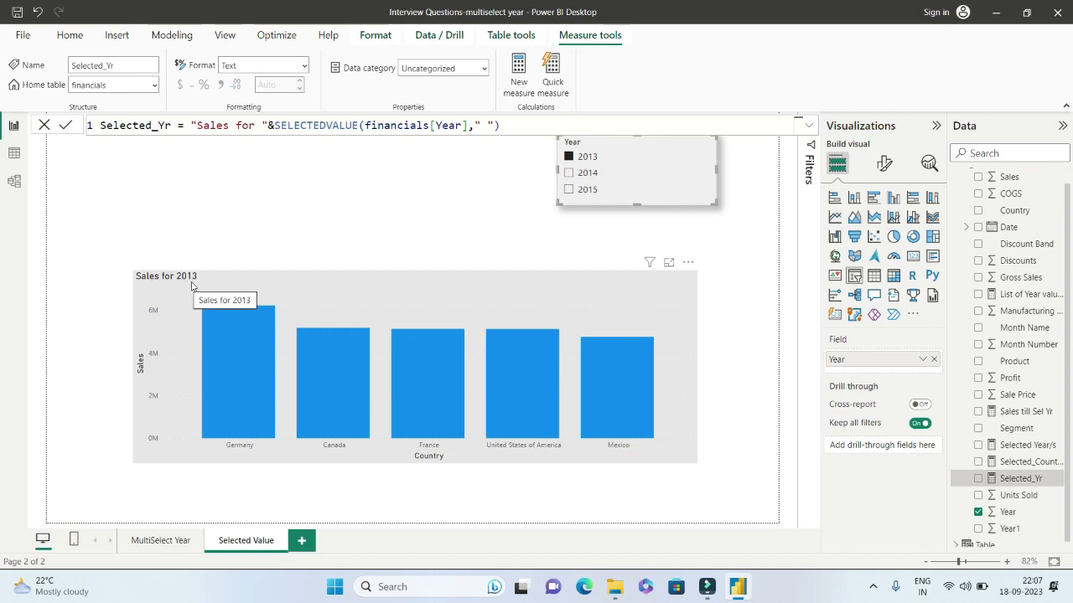
left_click(569, 174)
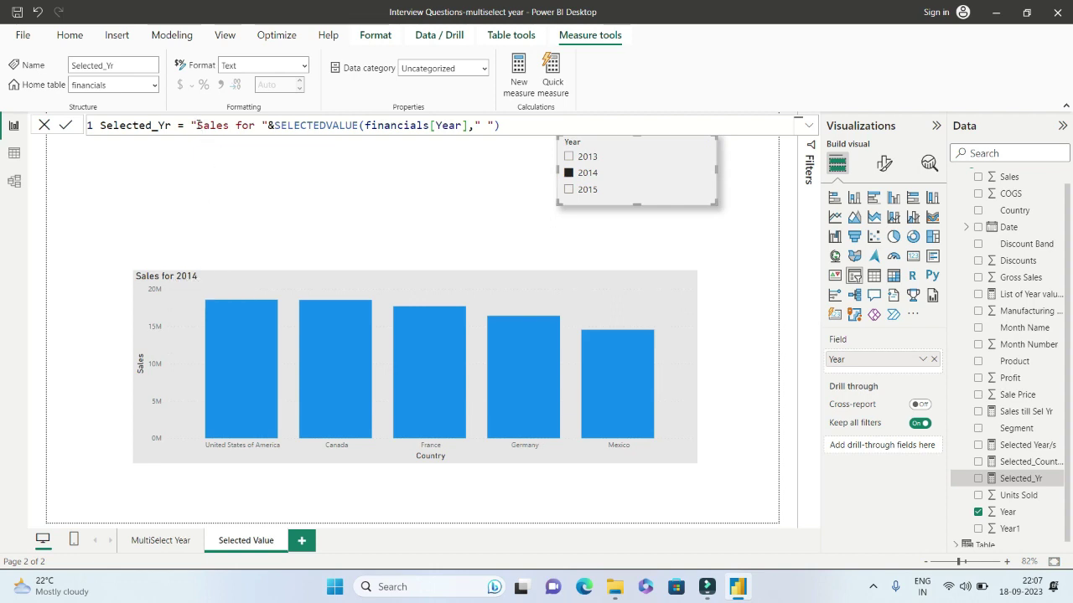
left_click_drag(197, 126, 264, 130)
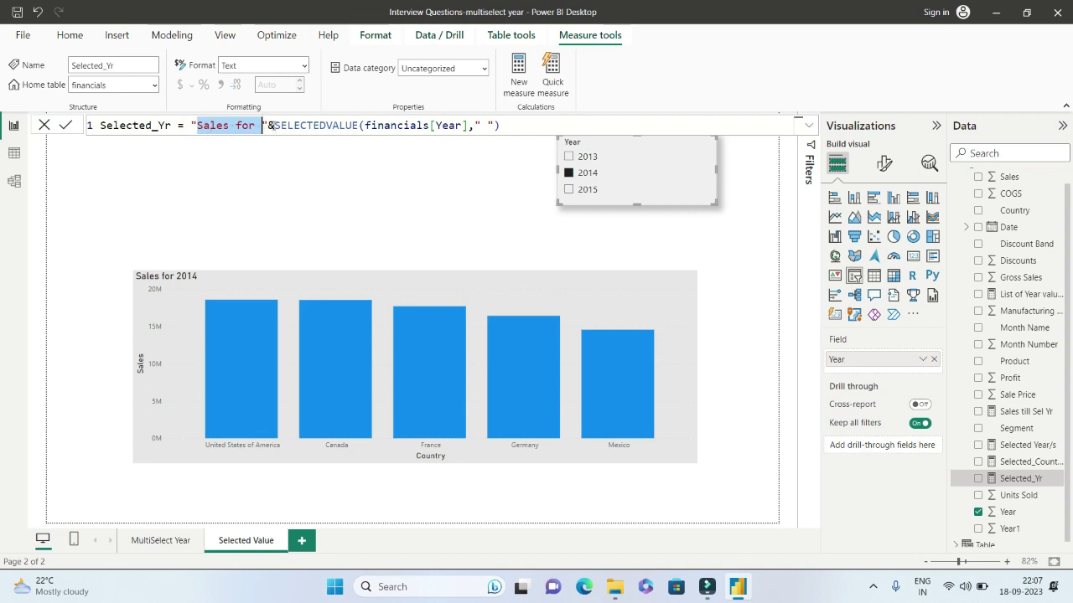
double_click(273, 125)
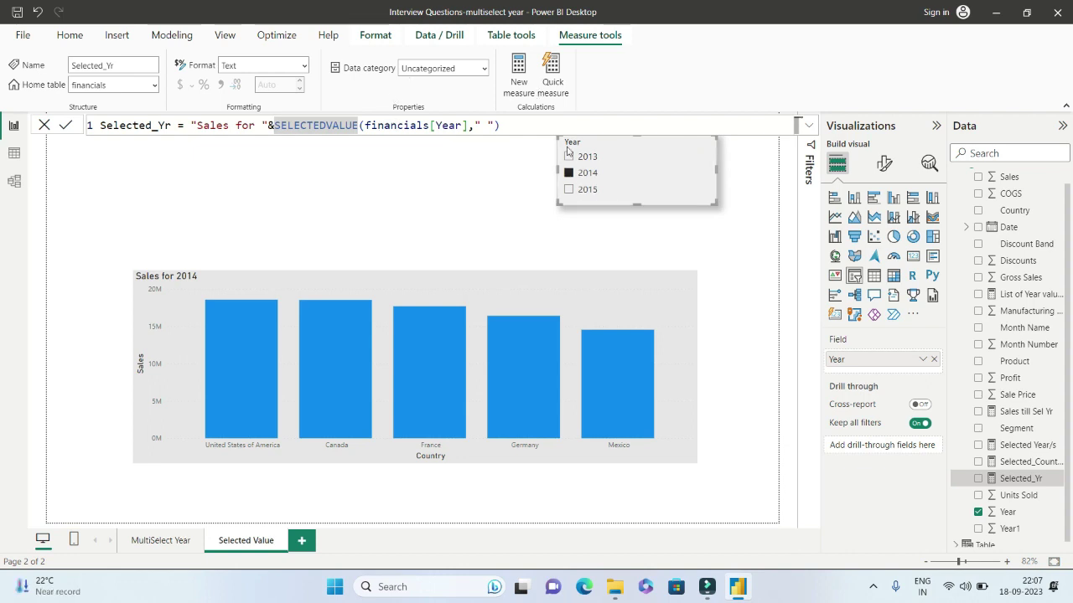
mouse_move(637, 171)
left_click(569, 192)
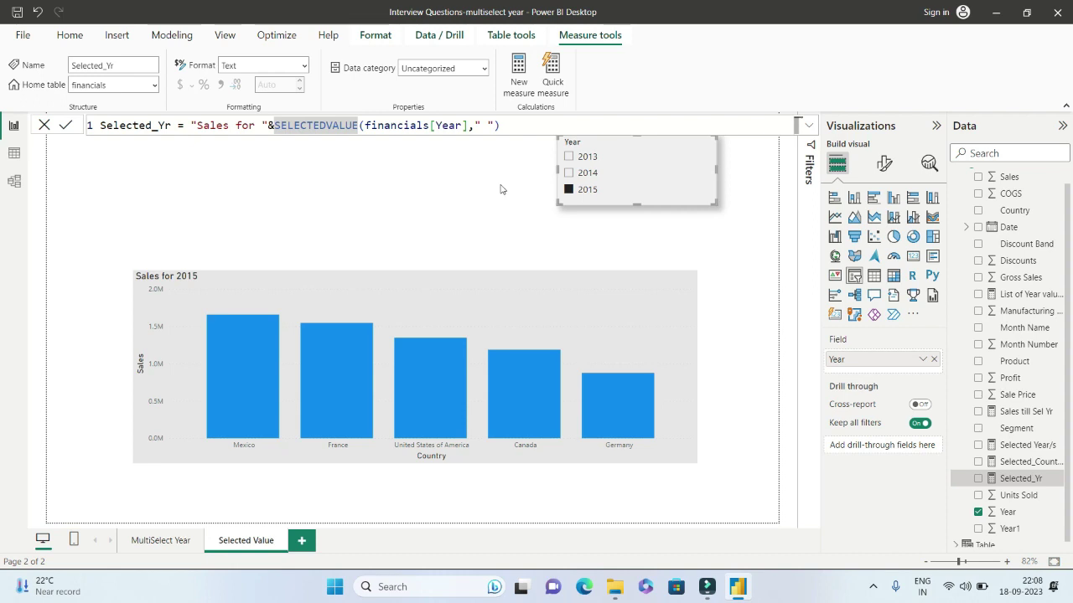
- Ctrl-select 2014 alongside 2015 in the Year slicer, leaving the title as just "Sales for"
mouse_move(587, 173)
left_click(569, 175)
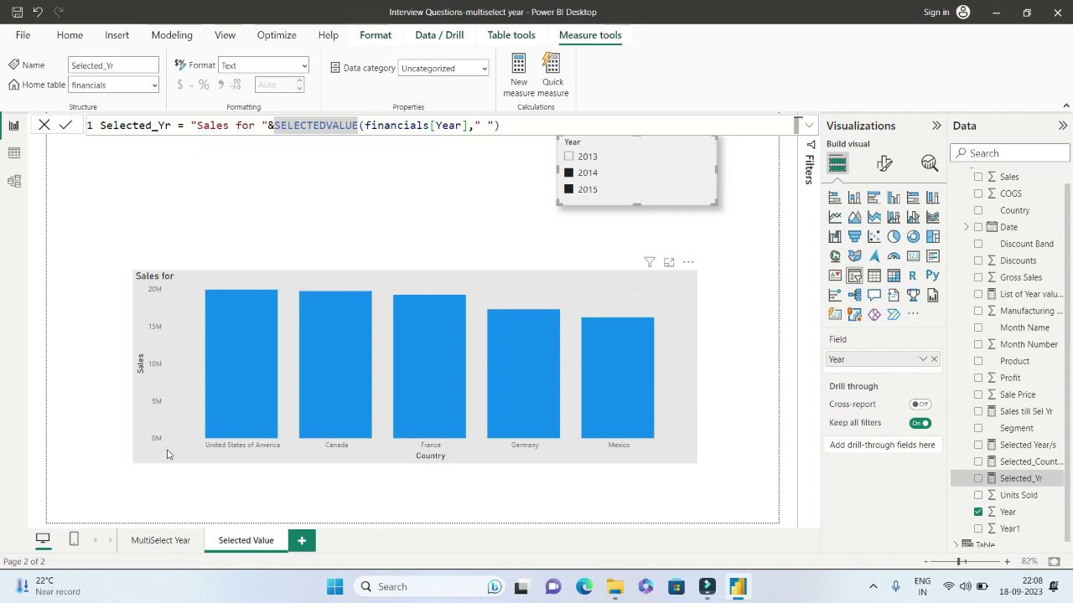
- On the MultiSelect Year page, collapse Visualizations, widen Data, and start a financials quick measure
mouse_move(160, 541)
left_click(155, 542)
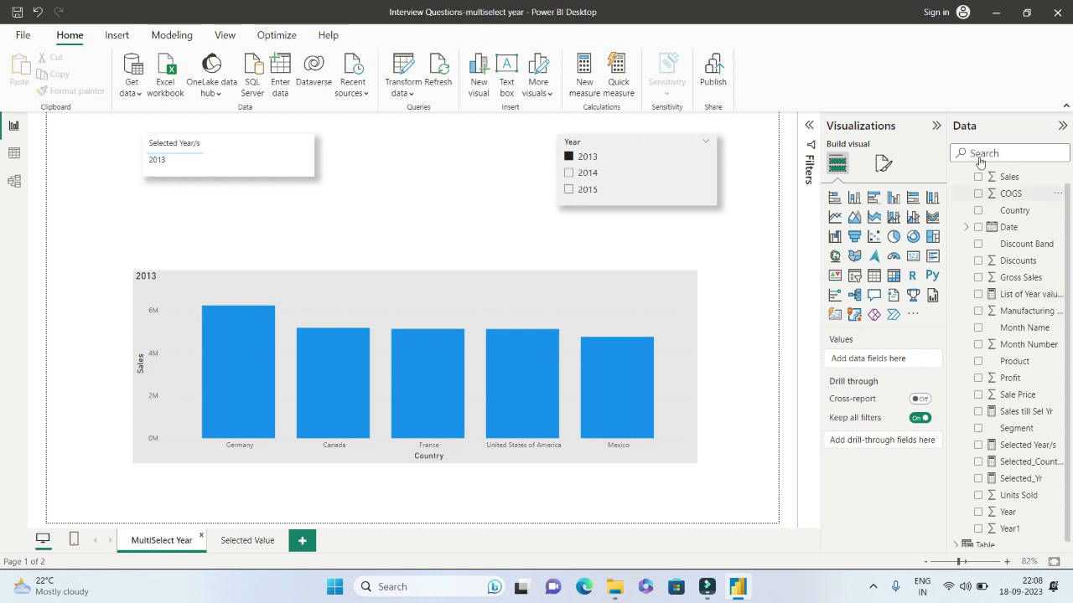
left_click(937, 126)
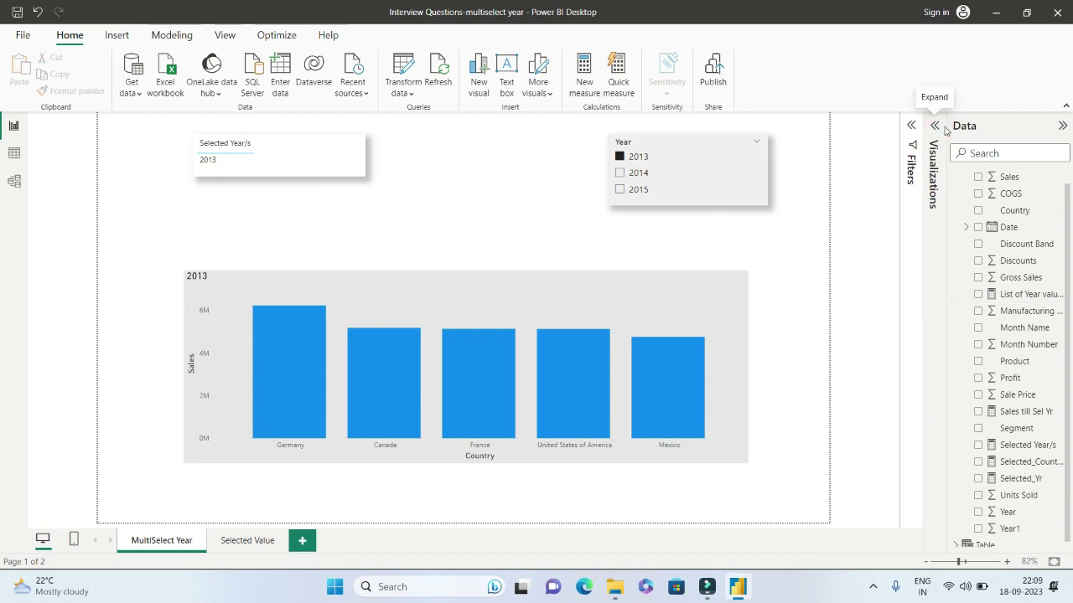
left_click(945, 126)
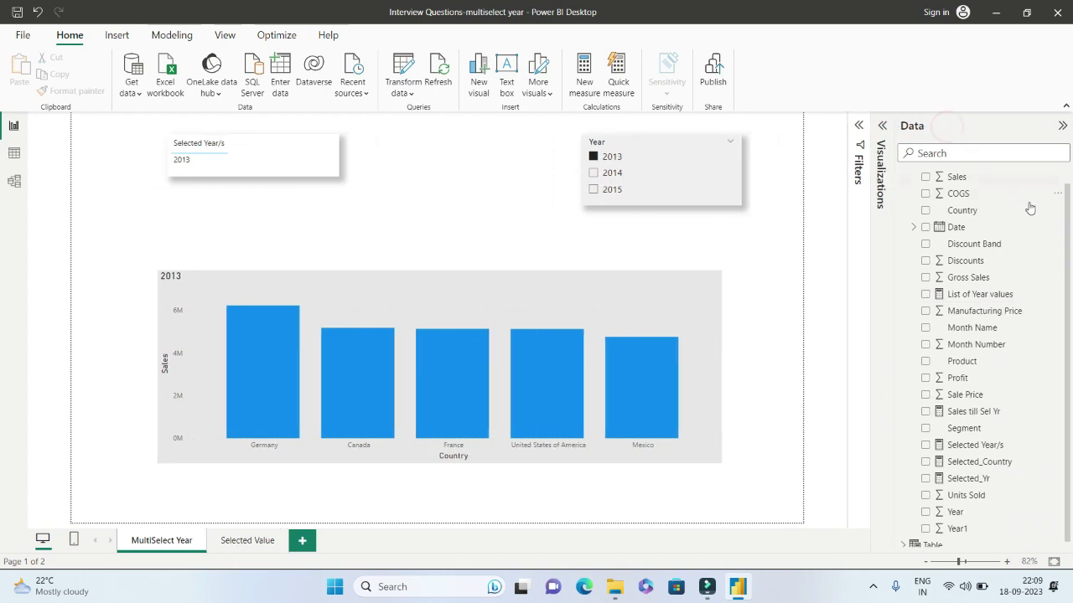
scroll(1067, 222, "up", 2)
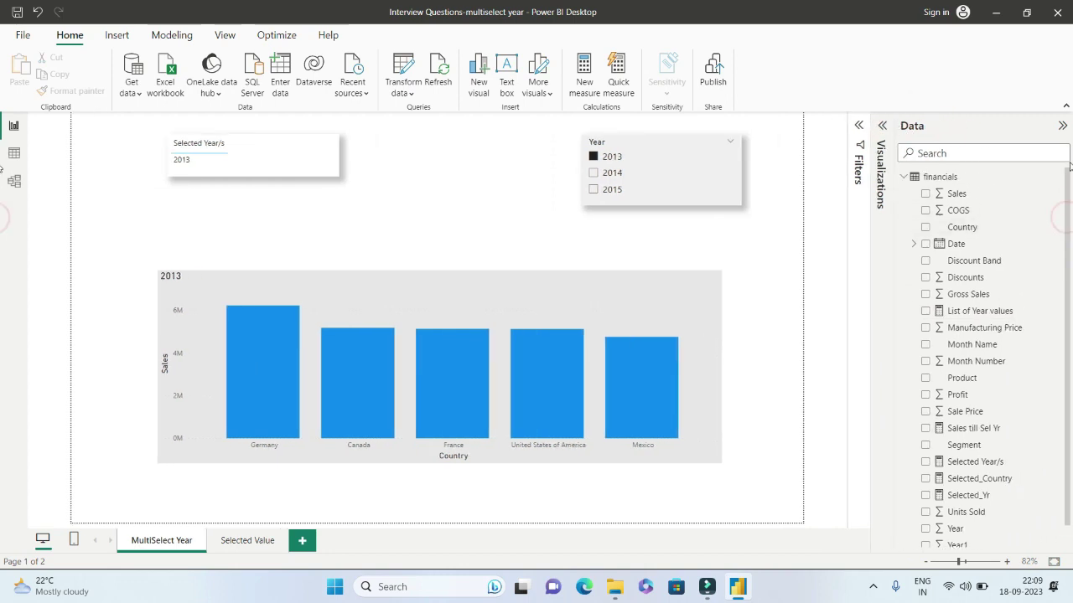
left_click(1058, 180)
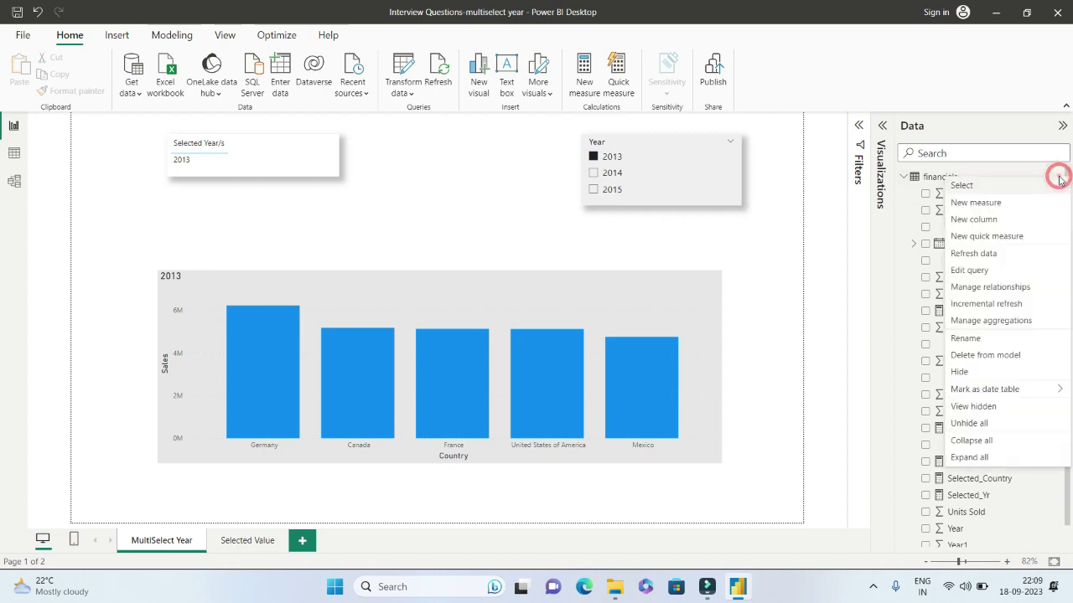
left_click(980, 236)
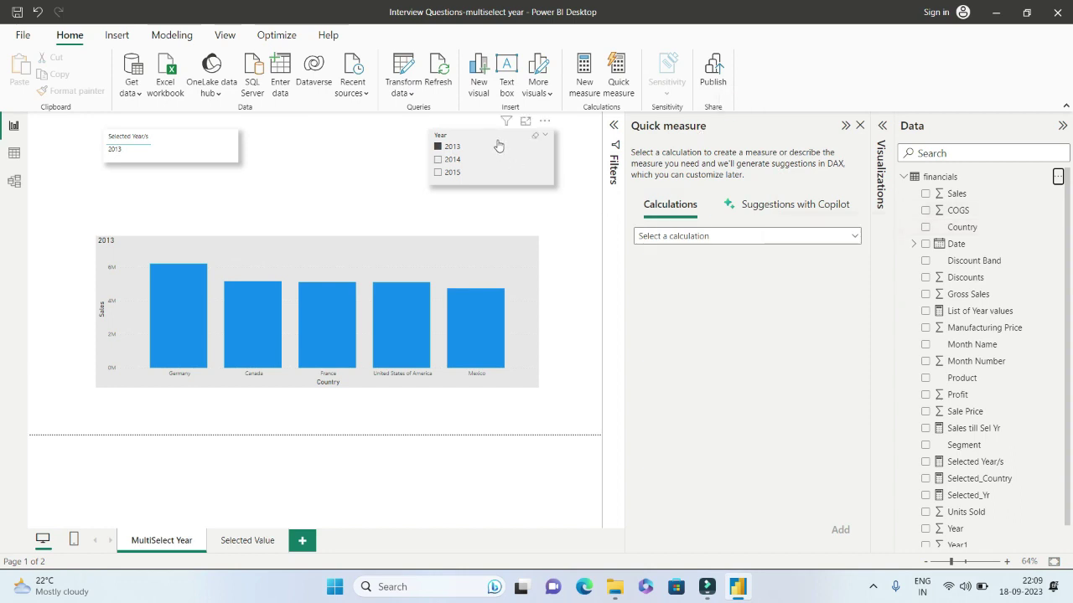
- Select 2014 instead of 2013 in the Year slicer
left_click(903, 177)
left_click(904, 177)
left_click(538, 163)
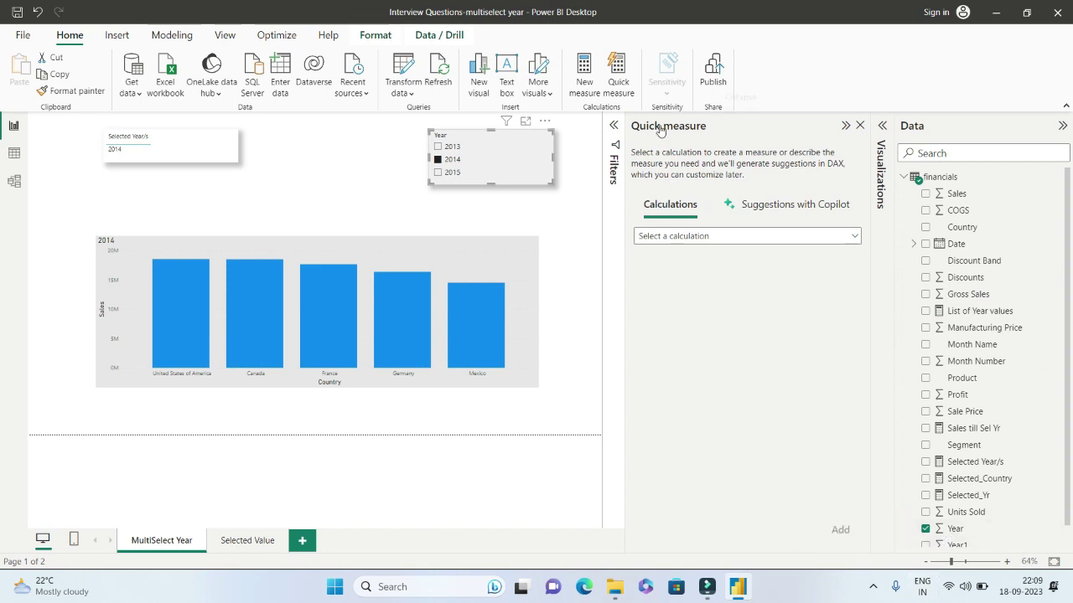
- Set the quick measure to Concatenated list of values using the Year field
left_click(678, 236)
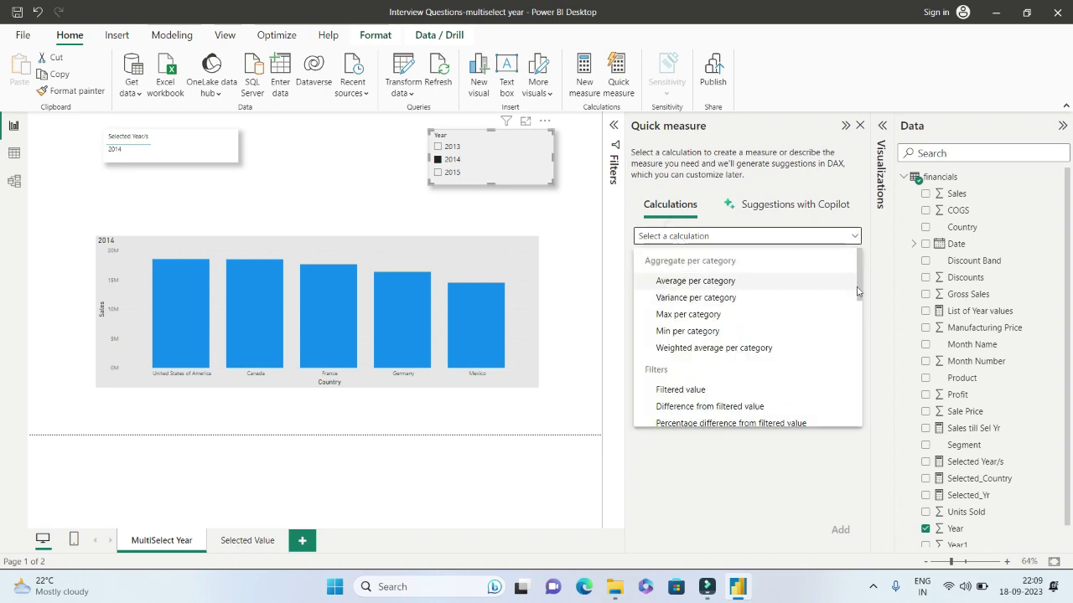
scroll(857, 291, "down", 3)
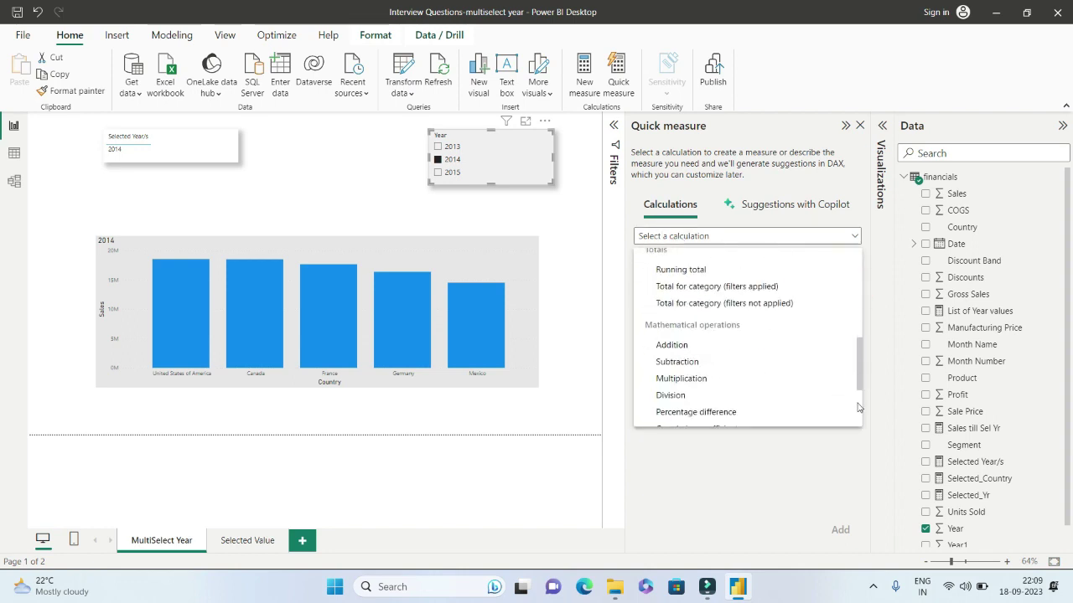
scroll(857, 407, "down", 2)
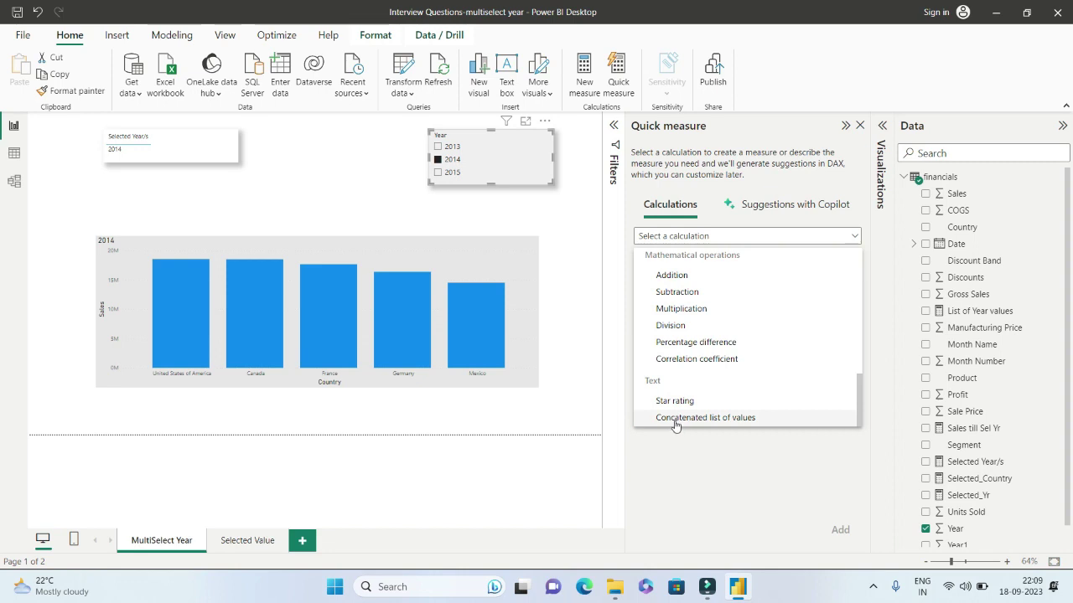
left_click(675, 419)
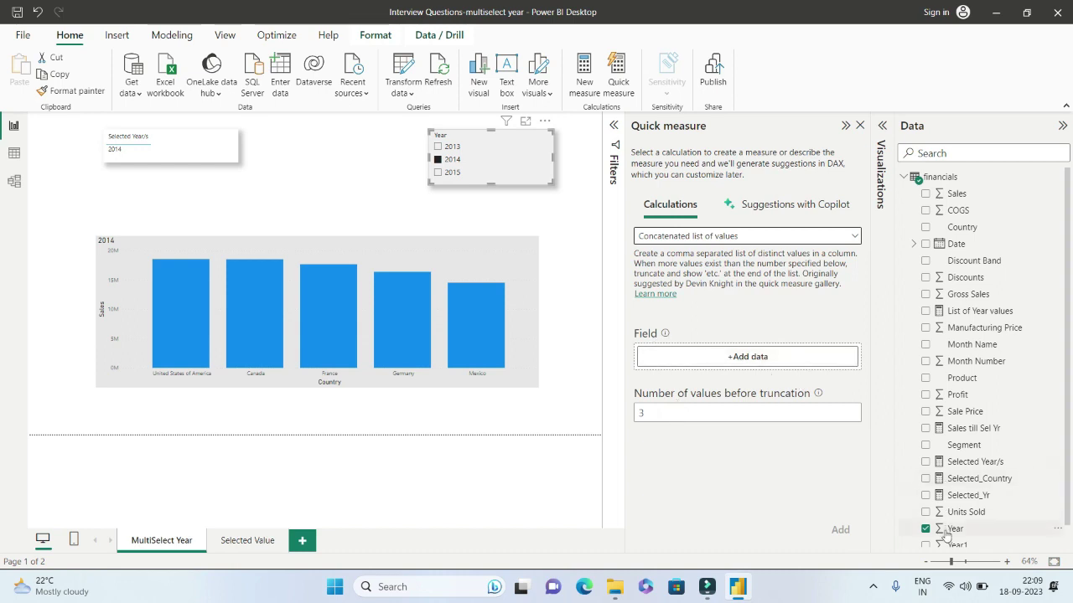
left_click_drag(945, 537, 801, 366)
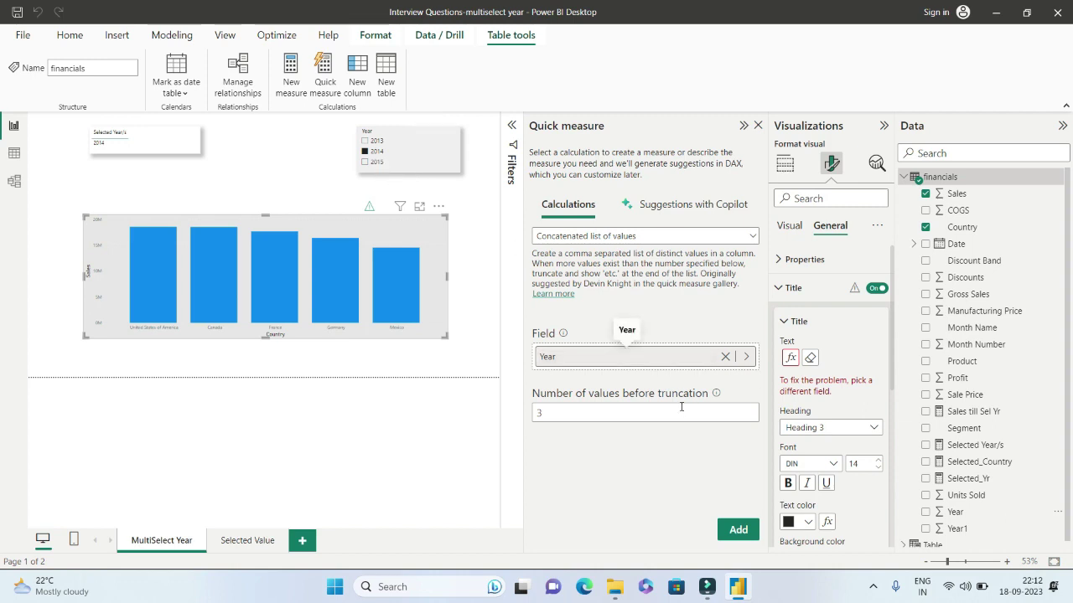
- Add the "List of Year values" quick measure and review its CONCATENATEX DAX
left_click(742, 533)
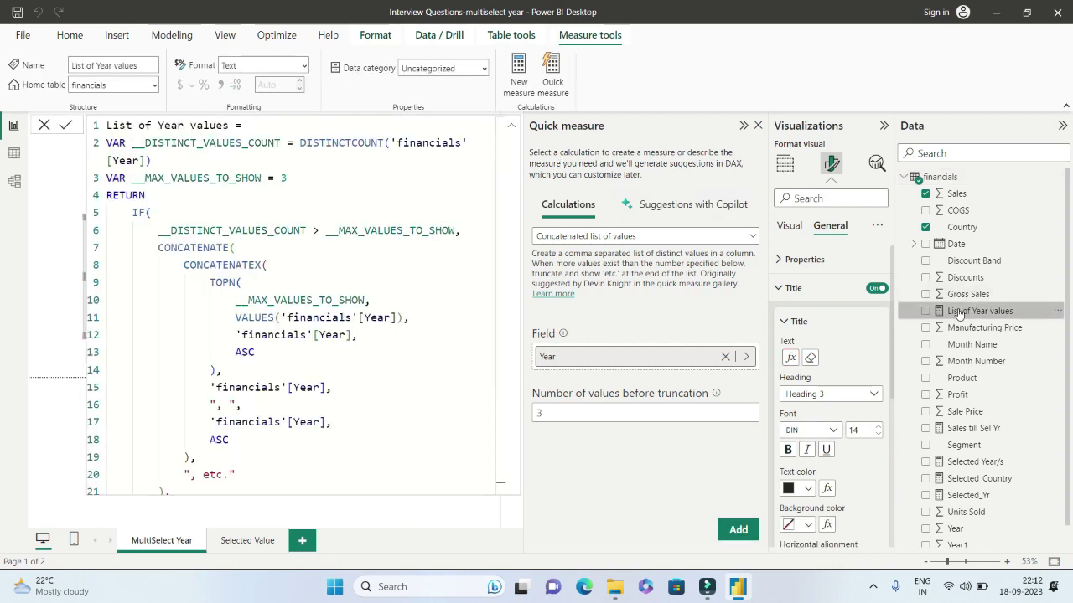
left_click(758, 126)
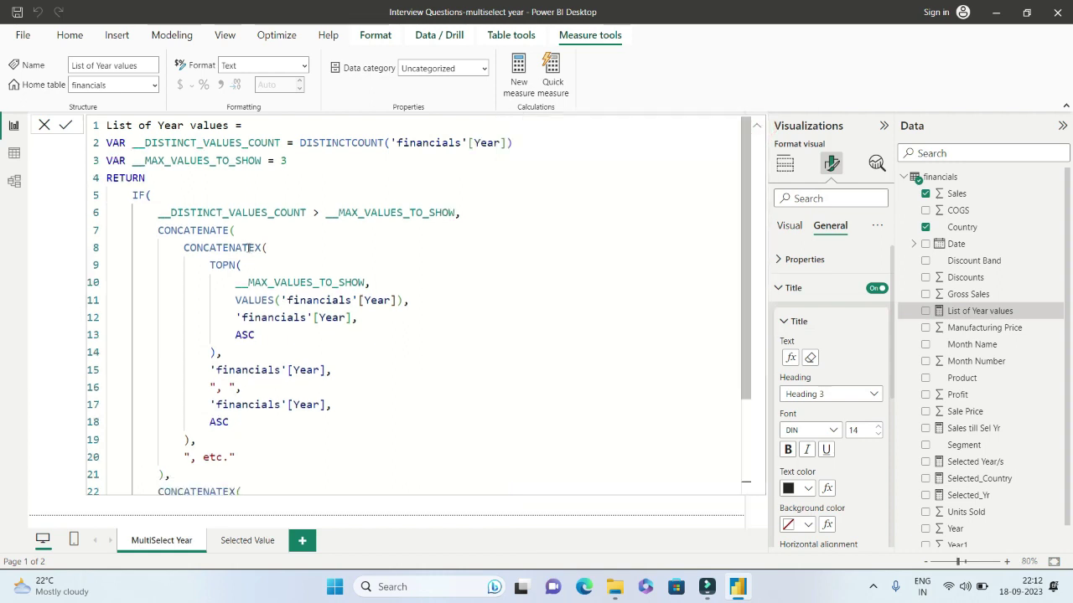
double_click(218, 249)
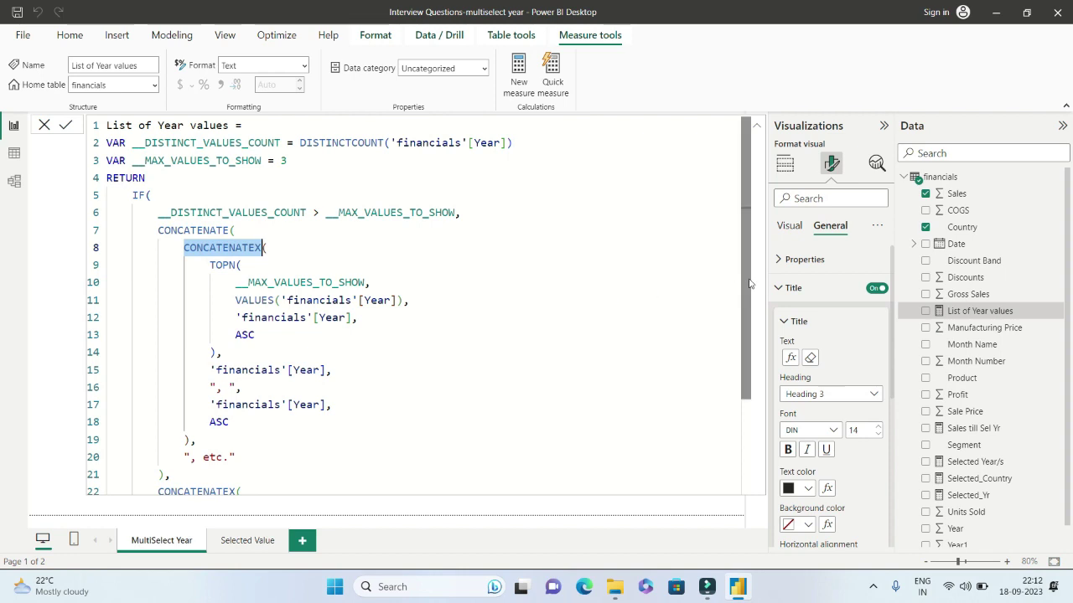
scroll(749, 288, "down", 2)
scroll(746, 282, "up", 2)
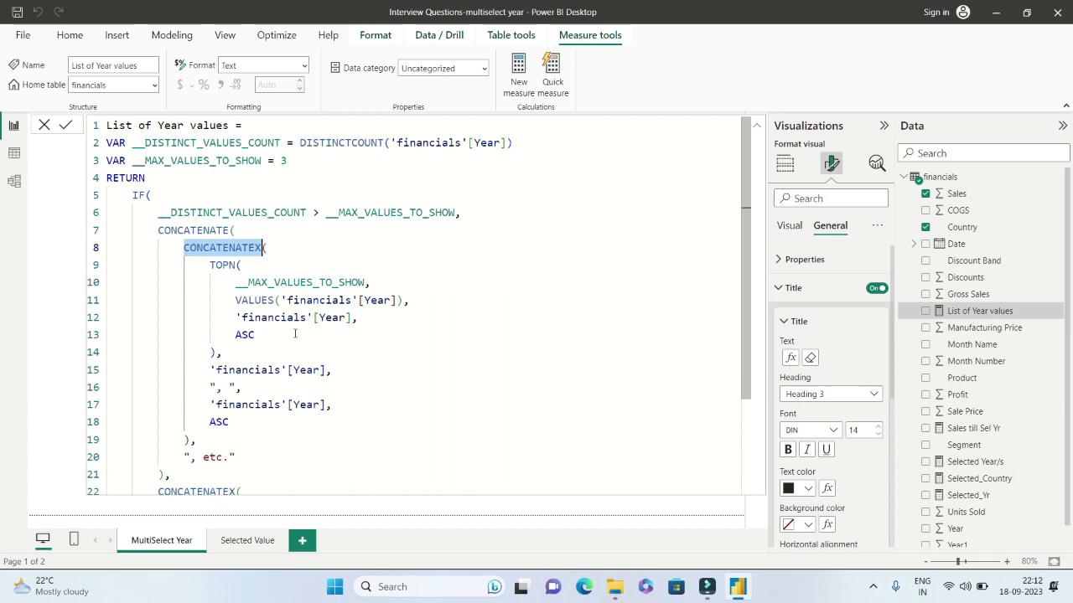
left_click(44, 126)
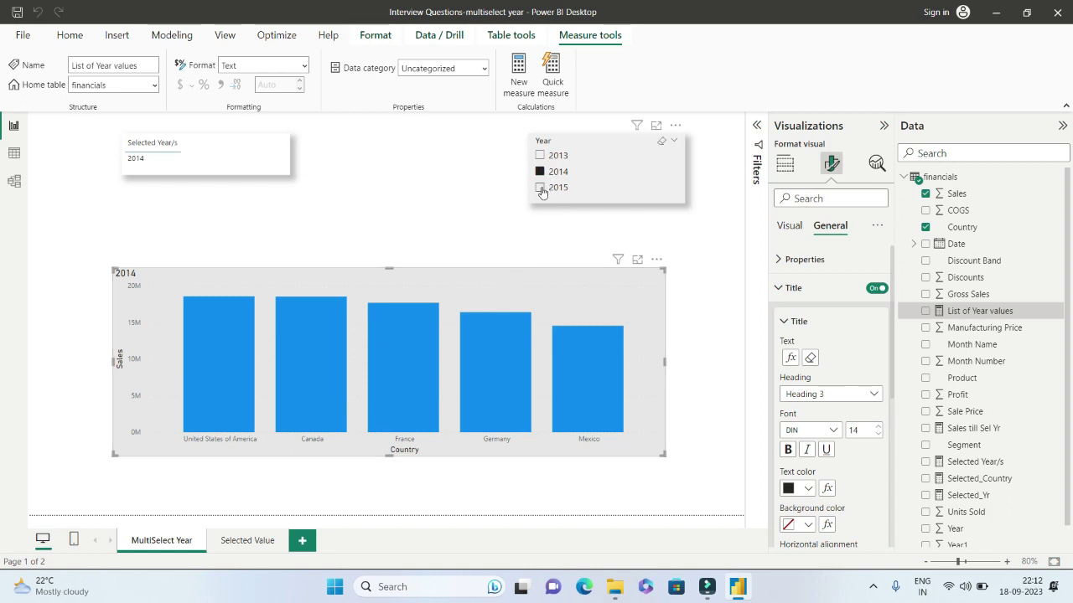
- Drive the bar chart's title text from the List of Year values measure via fx
left_click(369, 283)
left_click(790, 359)
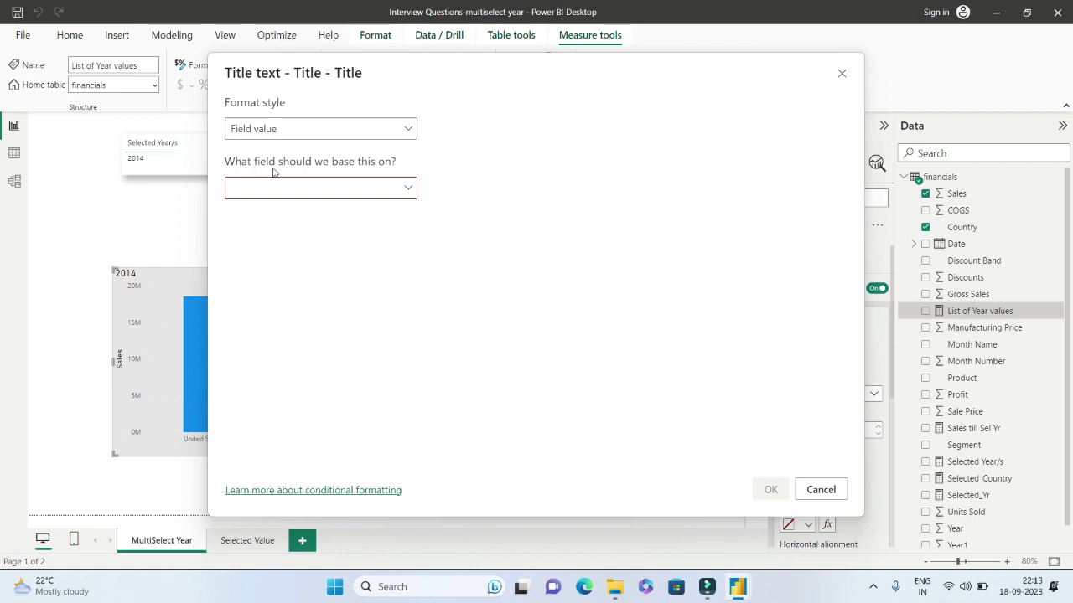
left_click(410, 189)
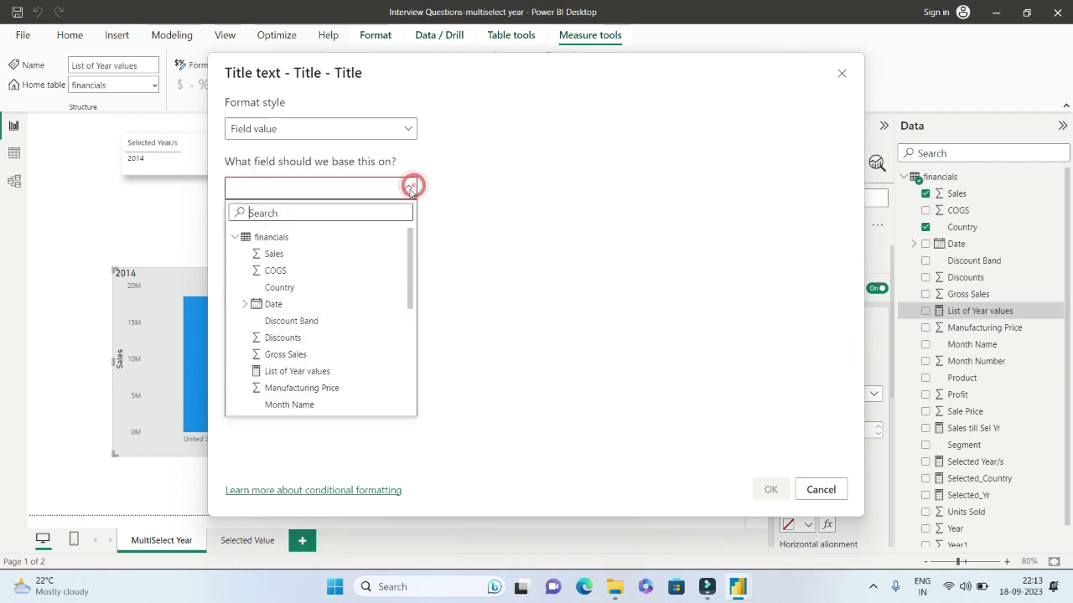
left_click(412, 269)
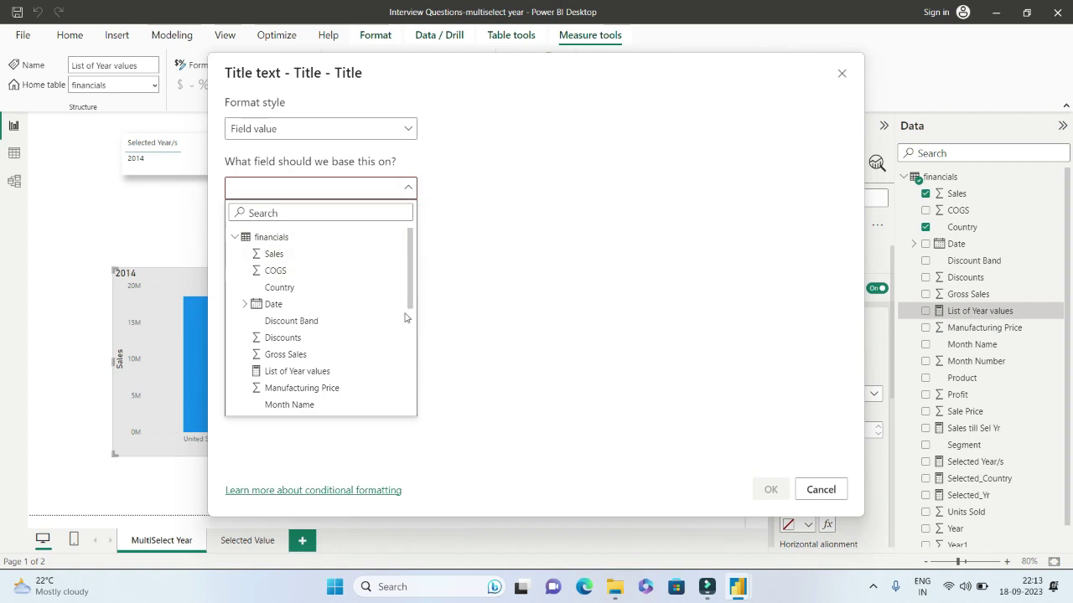
left_click(307, 377)
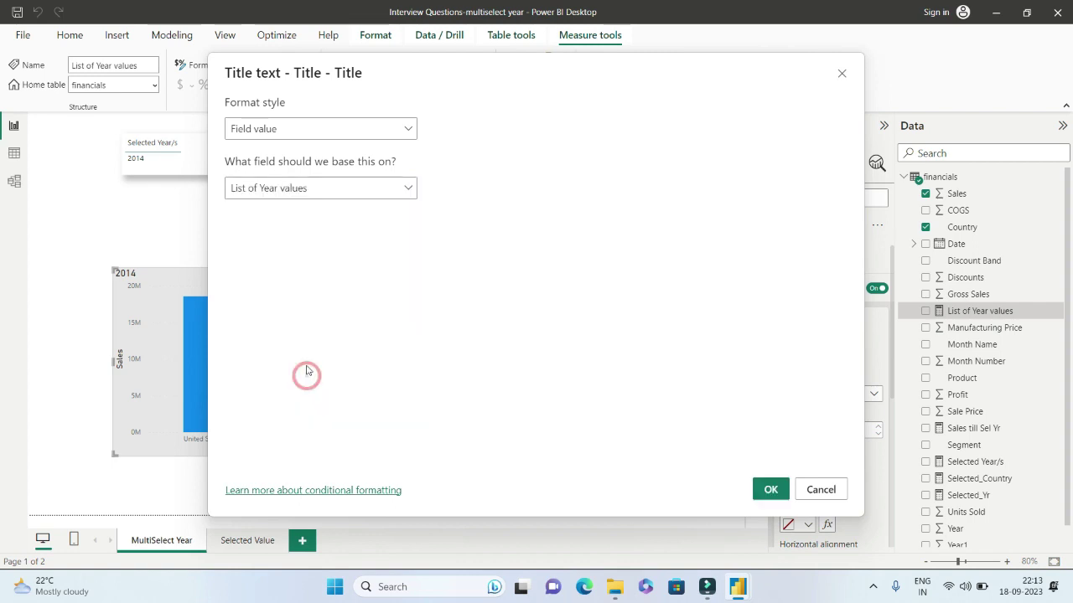
left_click(771, 490)
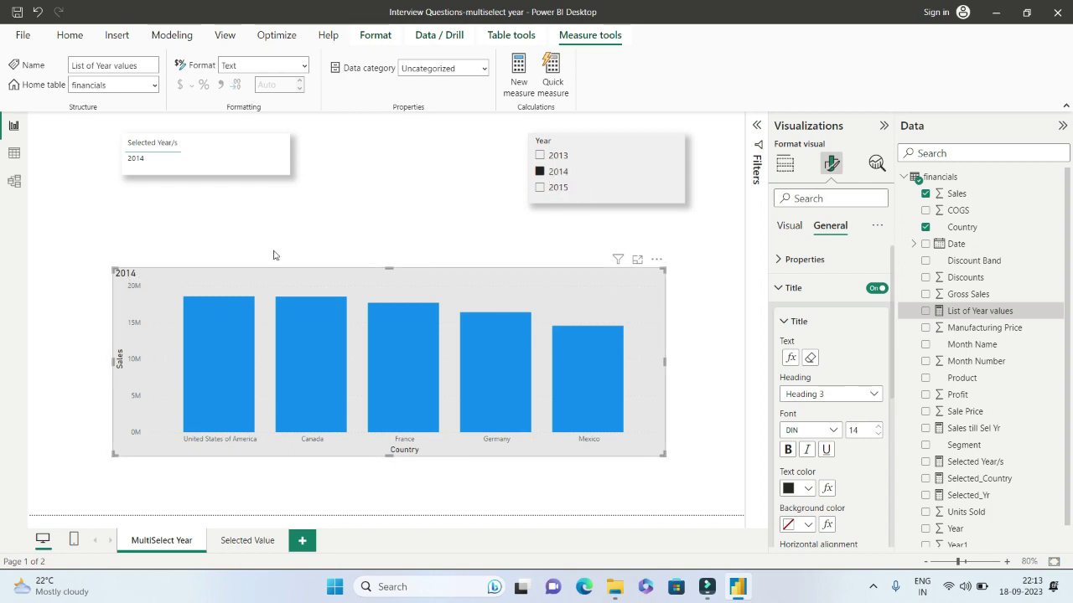
left_click(540, 187)
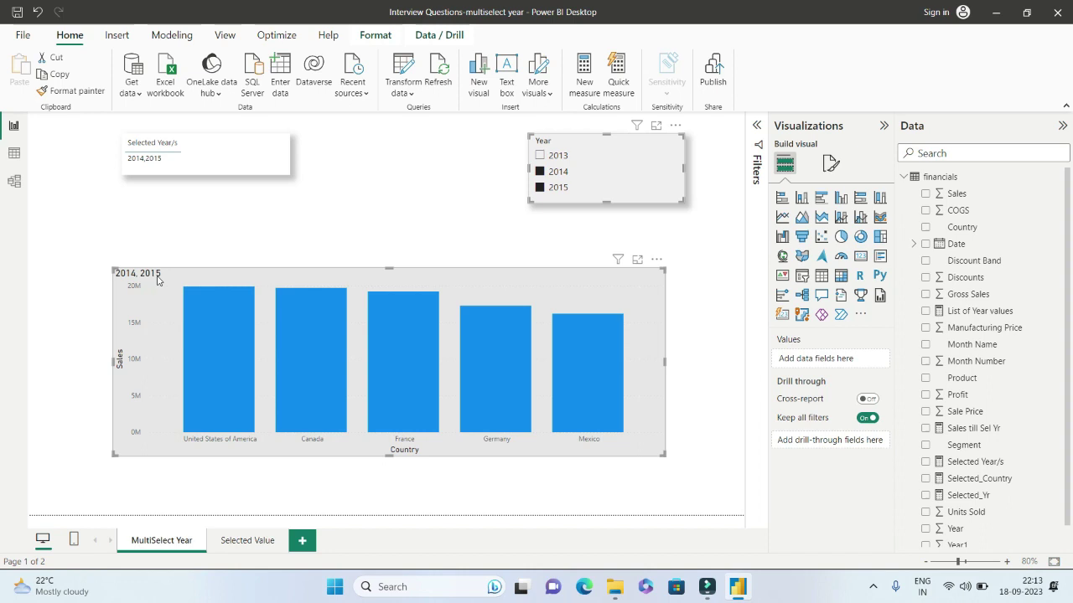
left_click(540, 156)
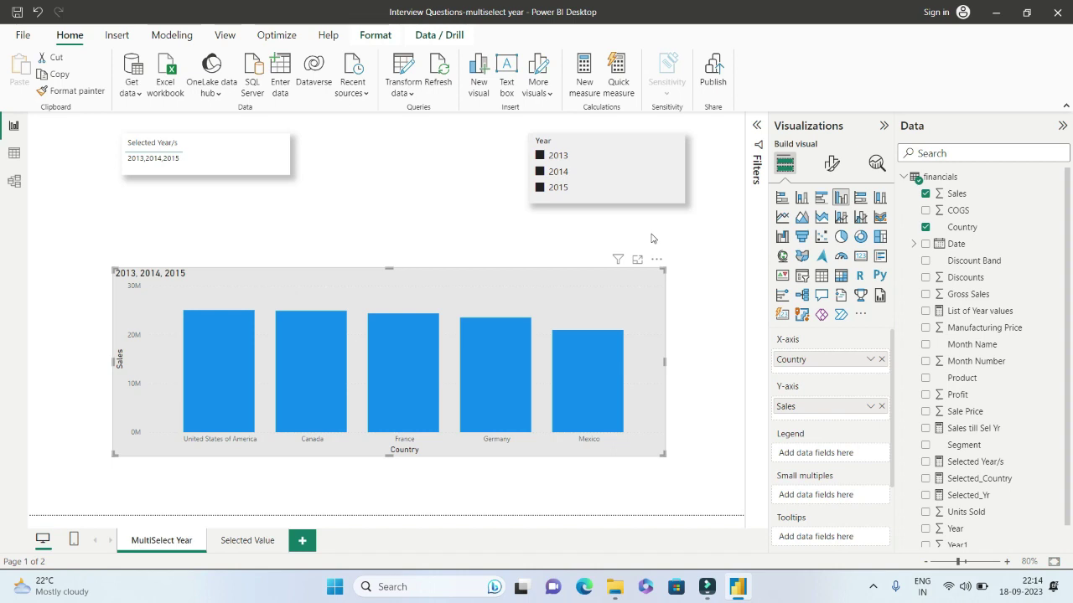
left_click(695, 235)
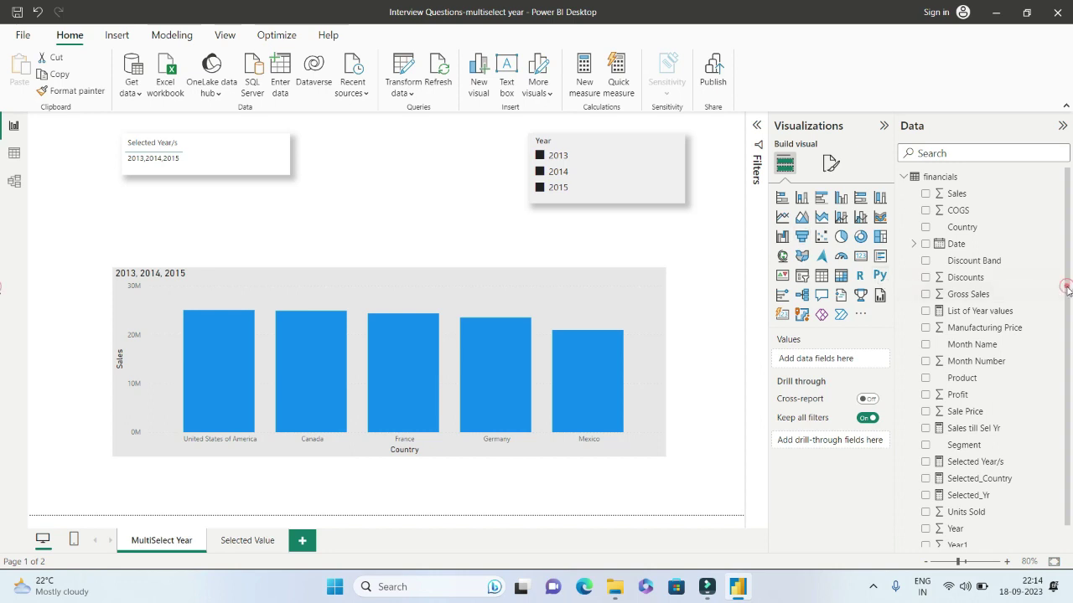
left_click_drag(1068, 290, 1067, 323)
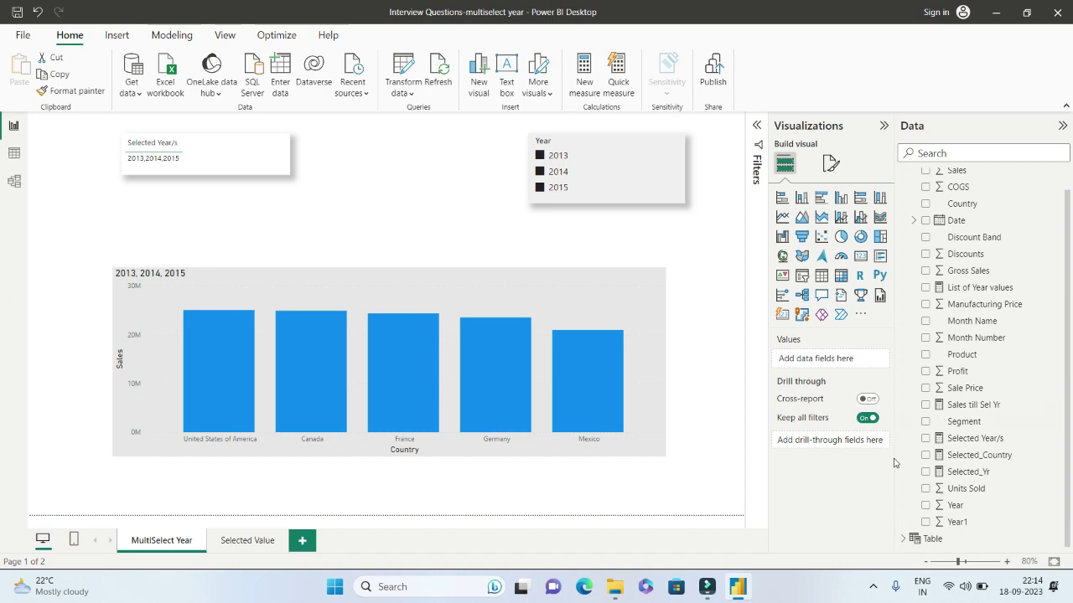
- Review the Selected Year/s DAX, highlighting the commented SUMMARIZE line and VALUES over Year
left_click(973, 444)
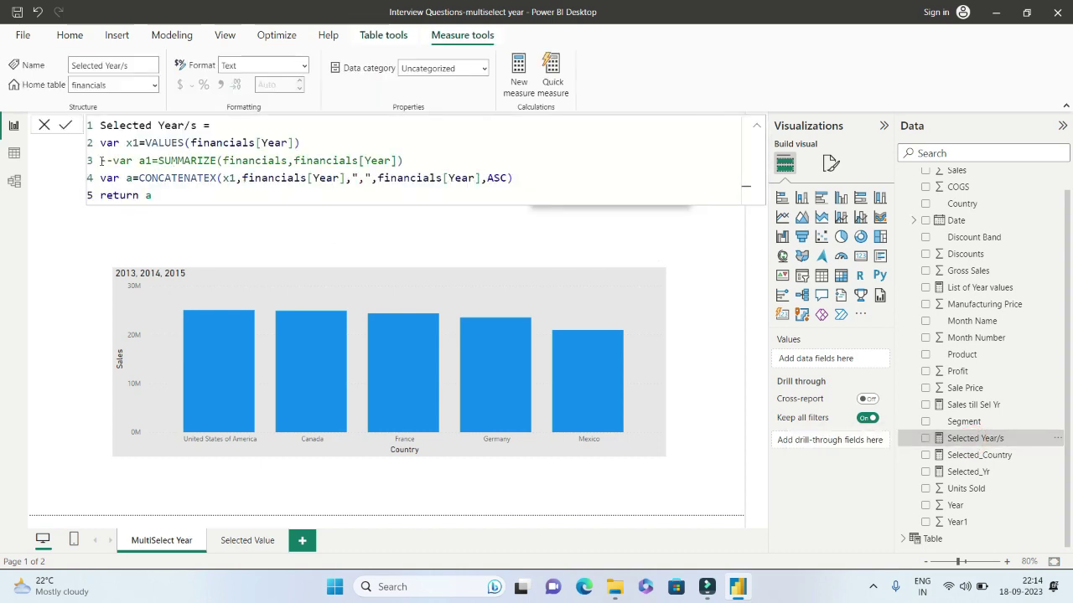
double_click(211, 159)
left_click_drag(212, 159, 100, 162)
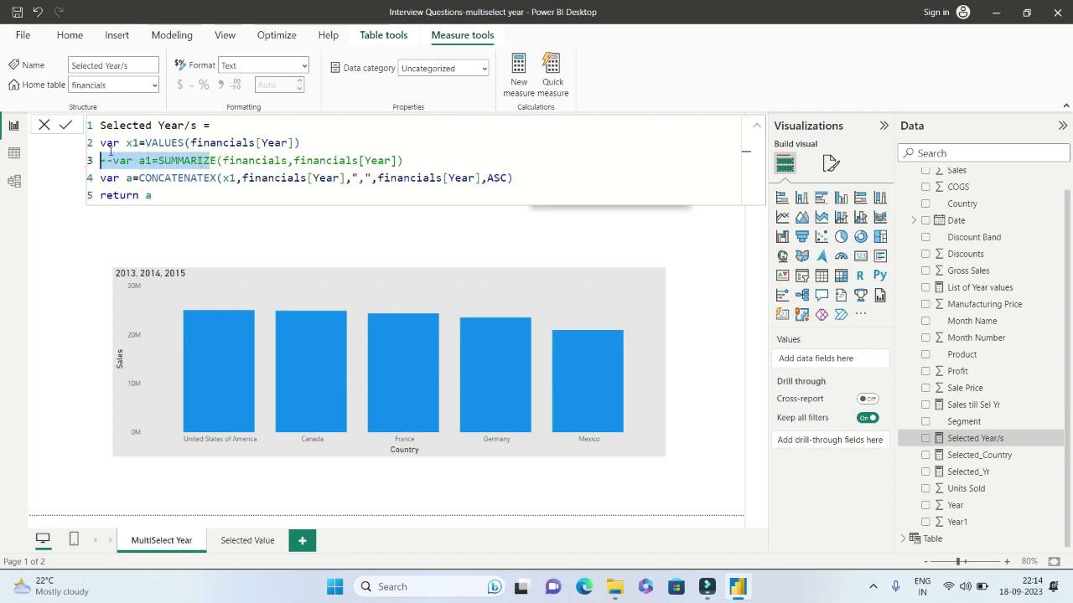
left_click(114, 143)
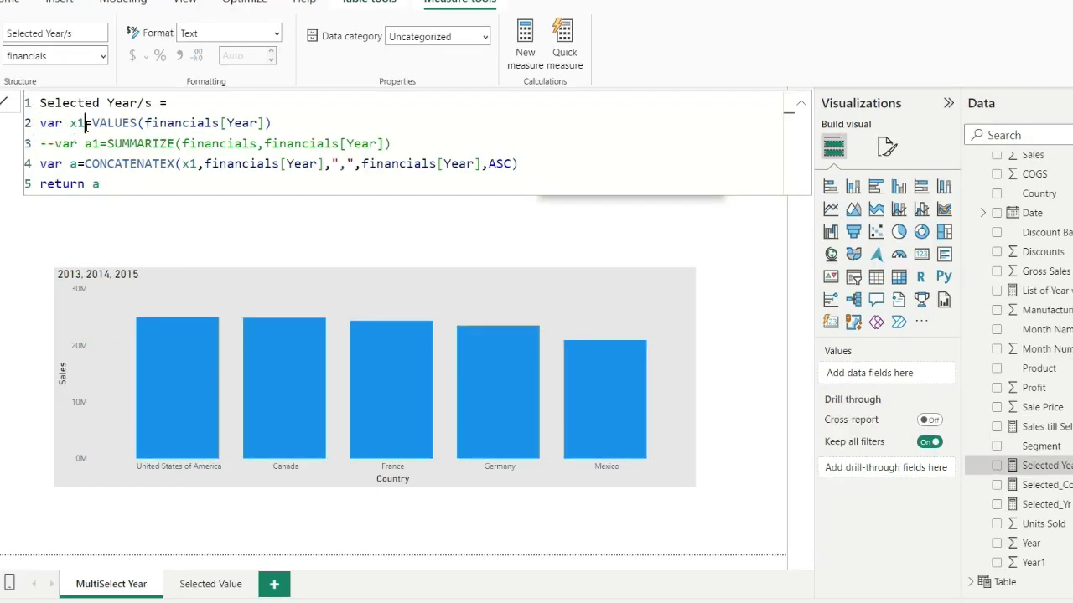
left_click(84, 123)
left_click_drag(92, 123, 304, 121)
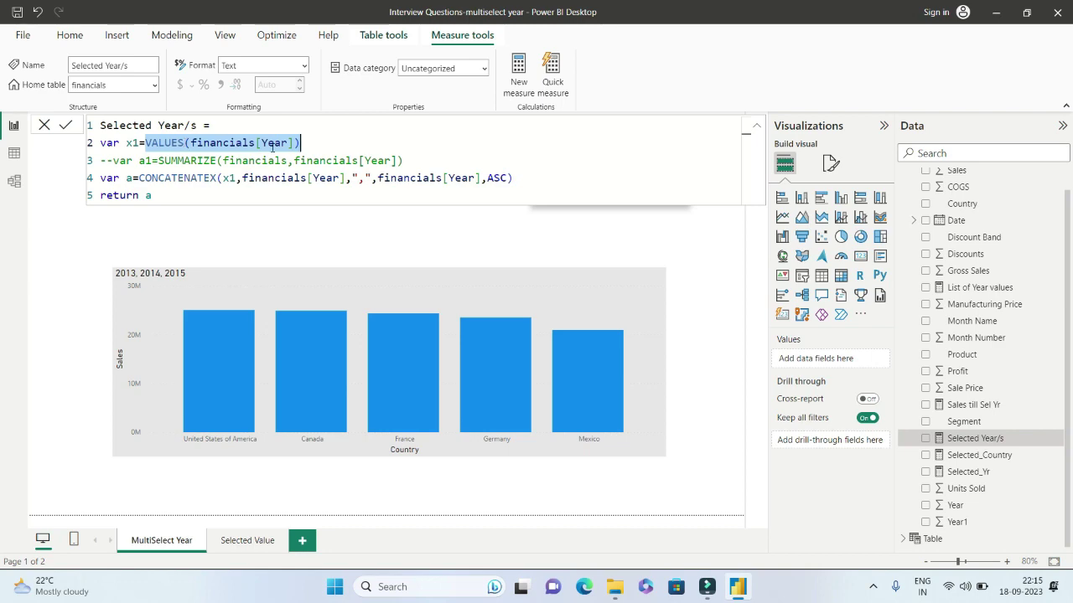
- In Table view, filter the financials Year column to 2013 only, then return to Report view
left_click(13, 153)
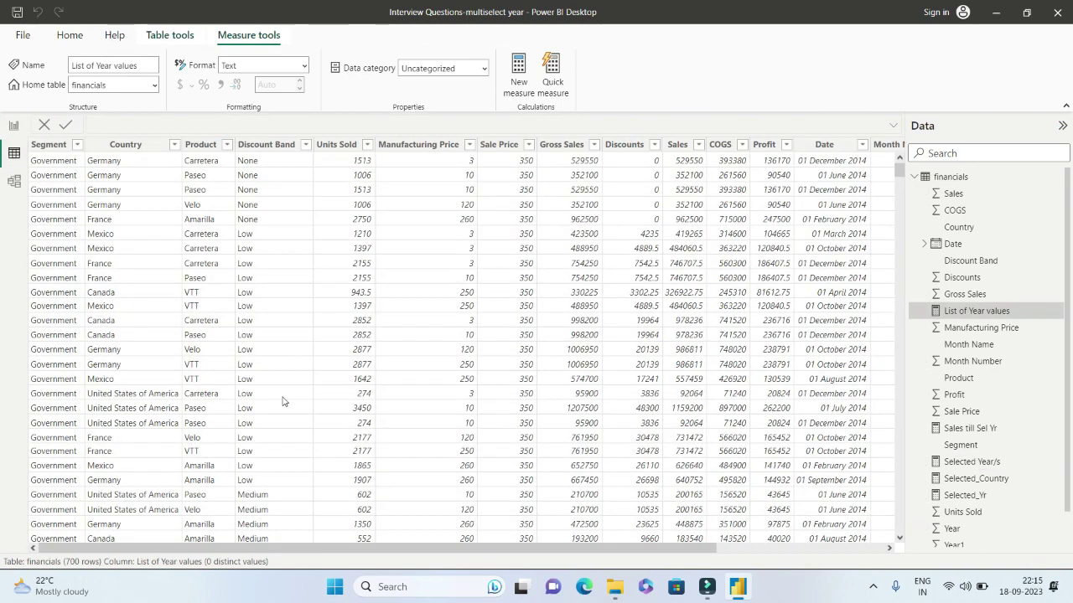
left_click_drag(325, 551, 493, 550)
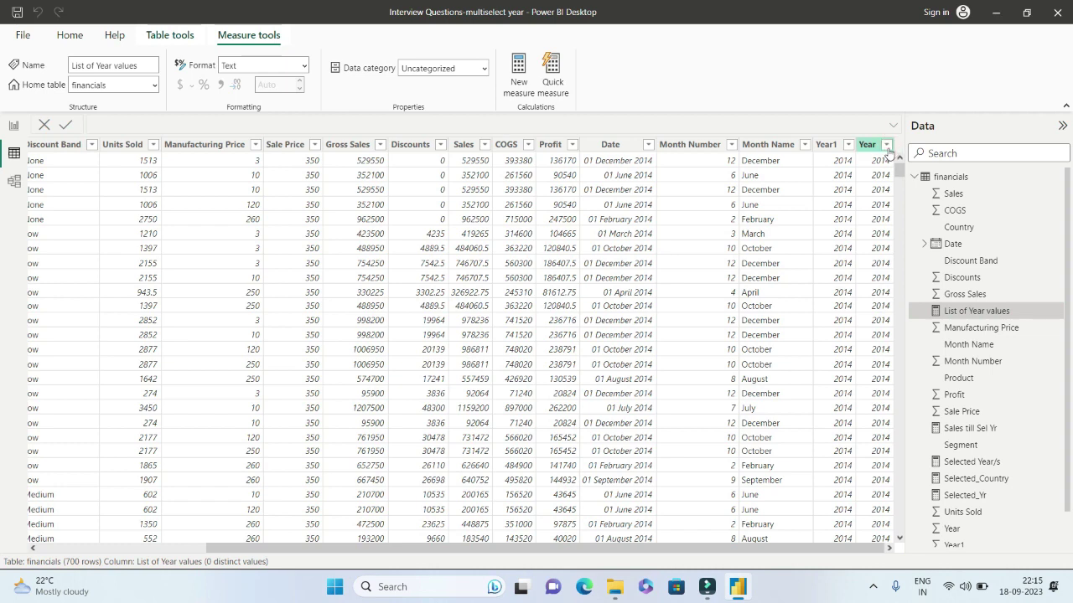
left_click(887, 145)
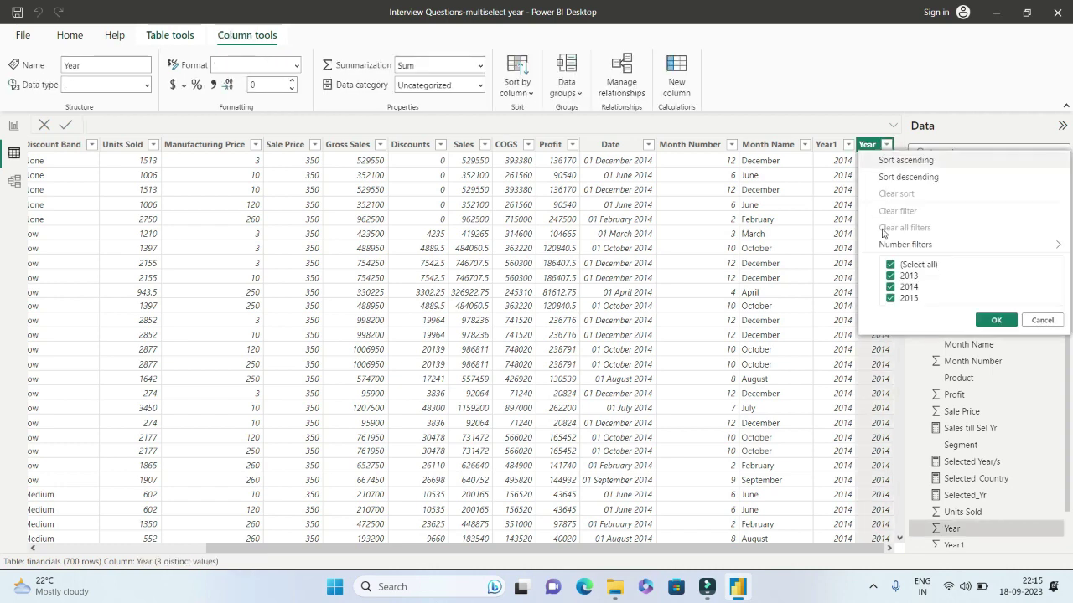
left_click(891, 264)
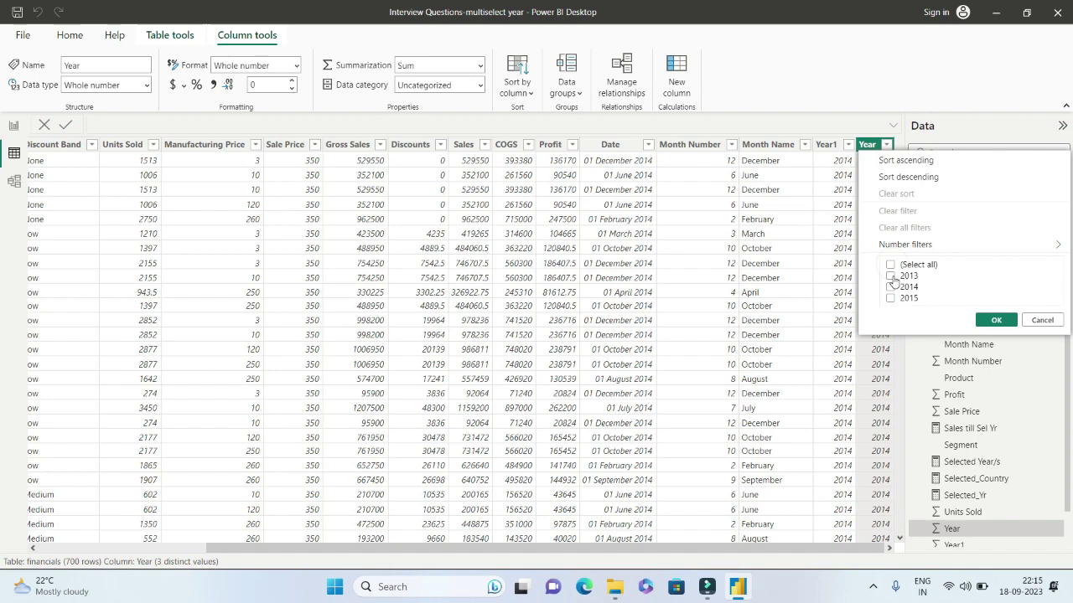
left_click(890, 275)
left_click(982, 320)
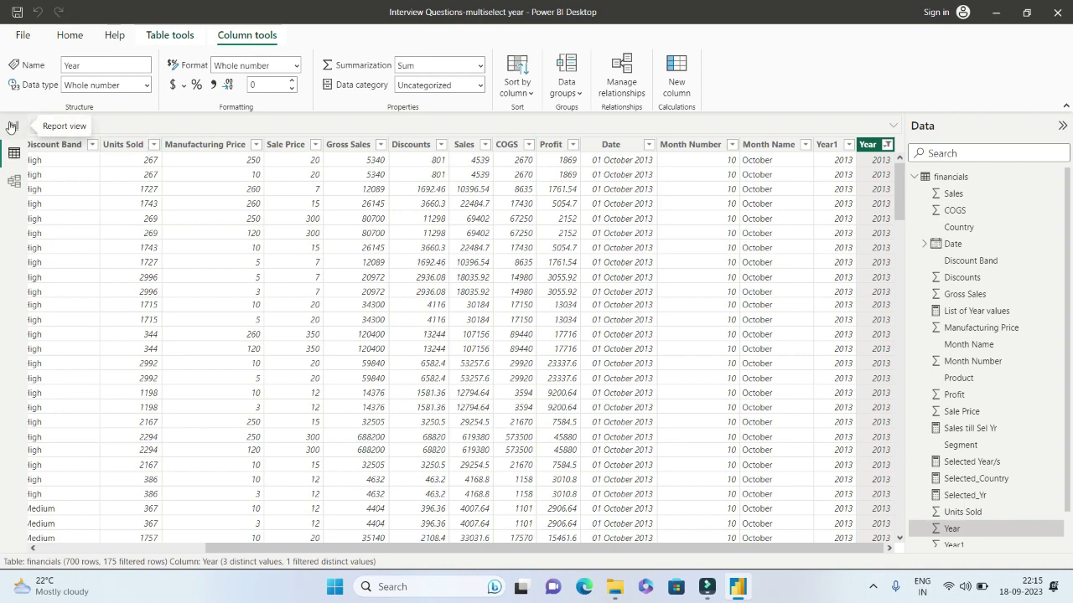
left_click(13, 125)
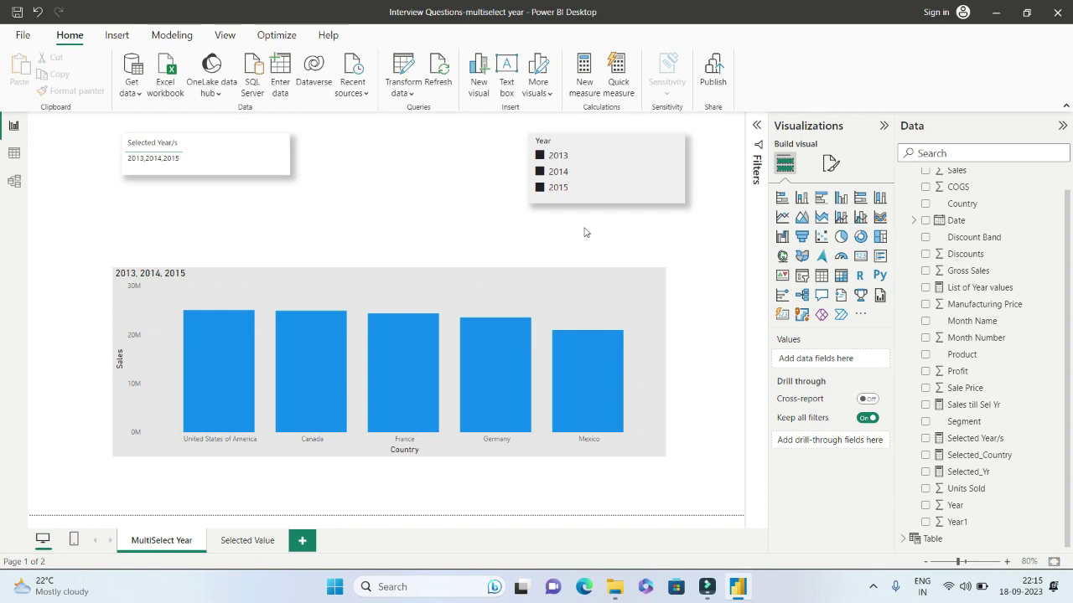
- Show Selected Year/s, highlighting its name and the VALUES(financials[Year]) expression
mouse_move(980, 288)
scroll(1066, 288, "up", 1)
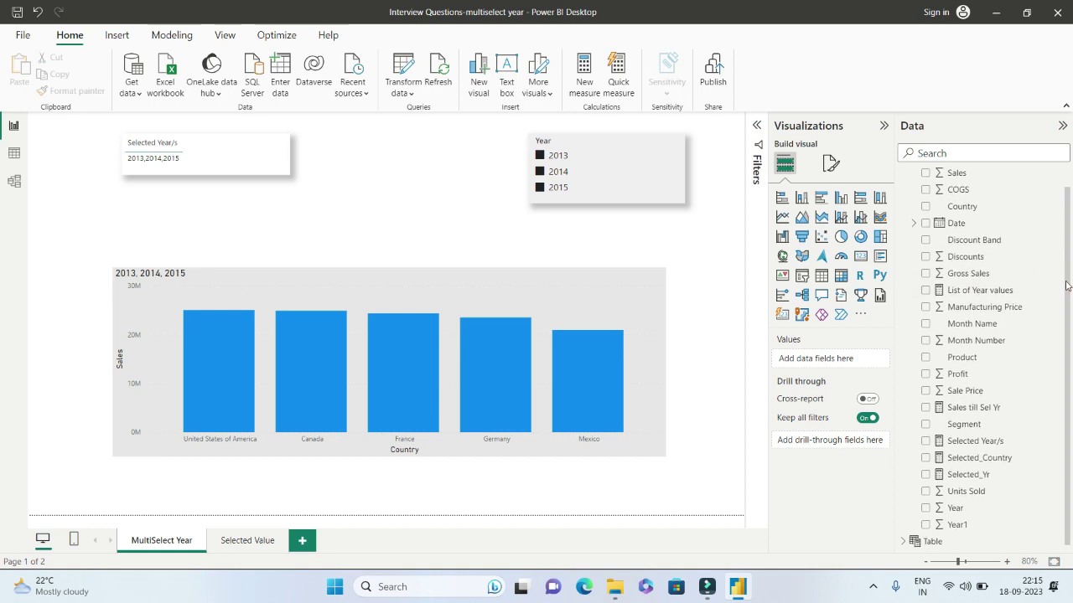
left_click(975, 441)
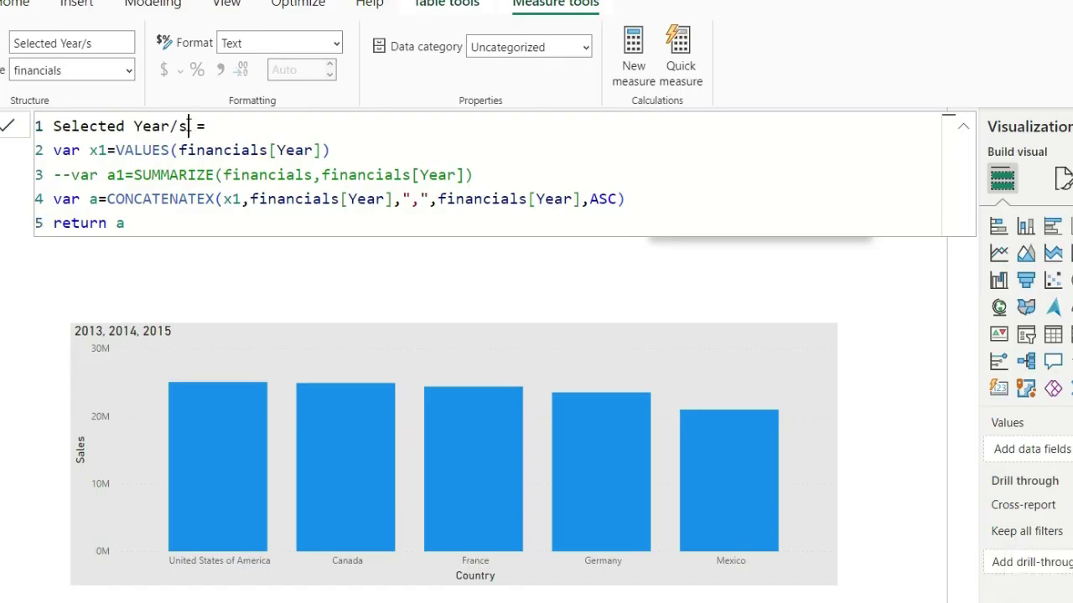
left_click_drag(188, 126, 55, 127)
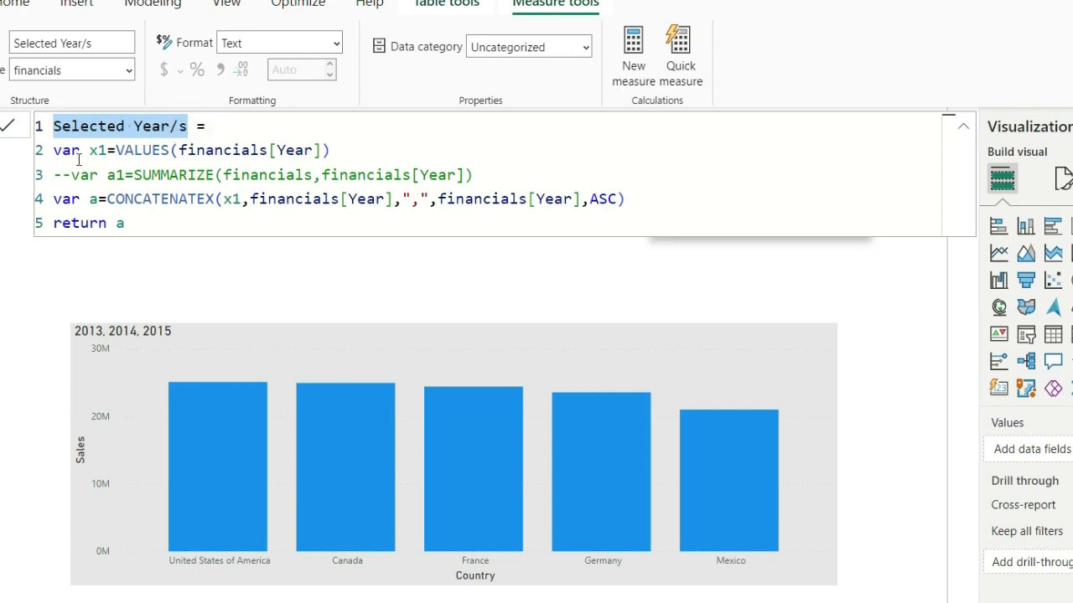
left_click(117, 150)
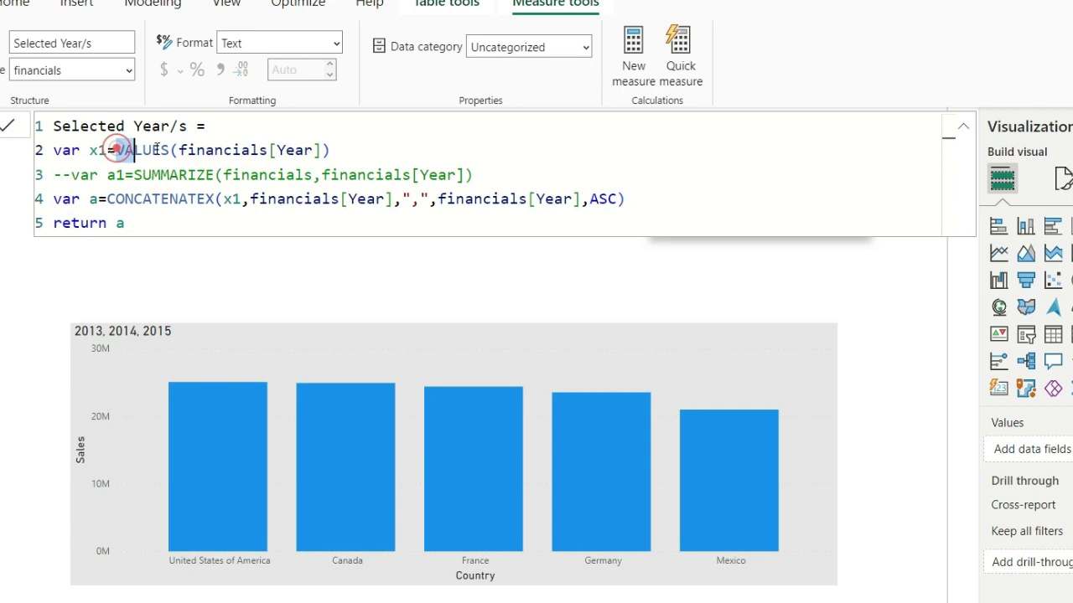
left_click_drag(156, 150, 353, 153)
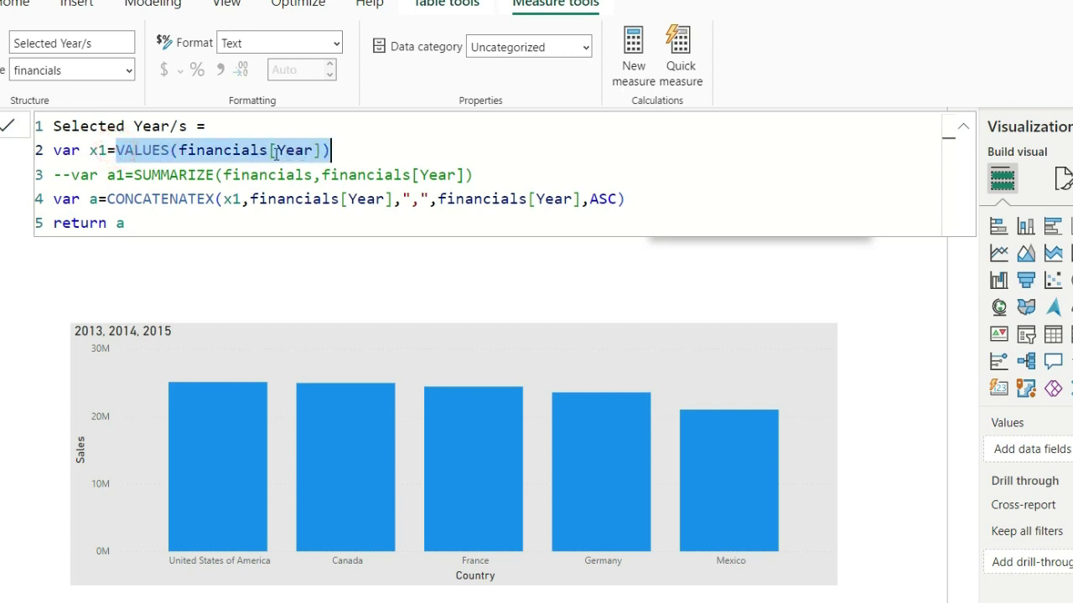
- Walk through CONCATENATEX's arguments: the comma delimiter and financials[Year], ASC sort
left_click(107, 200)
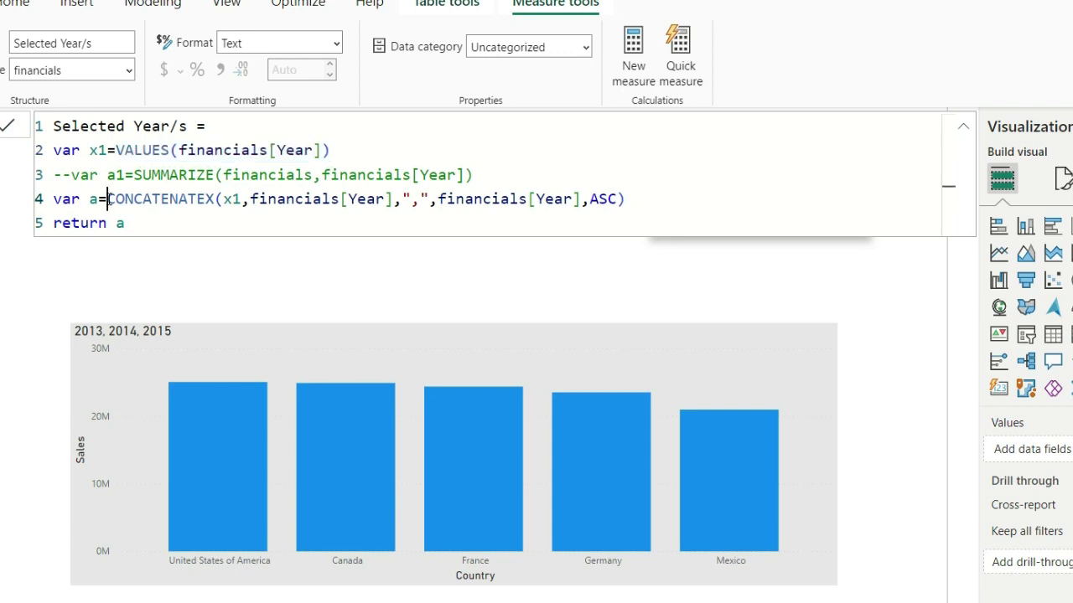
left_click_drag(107, 199, 214, 199)
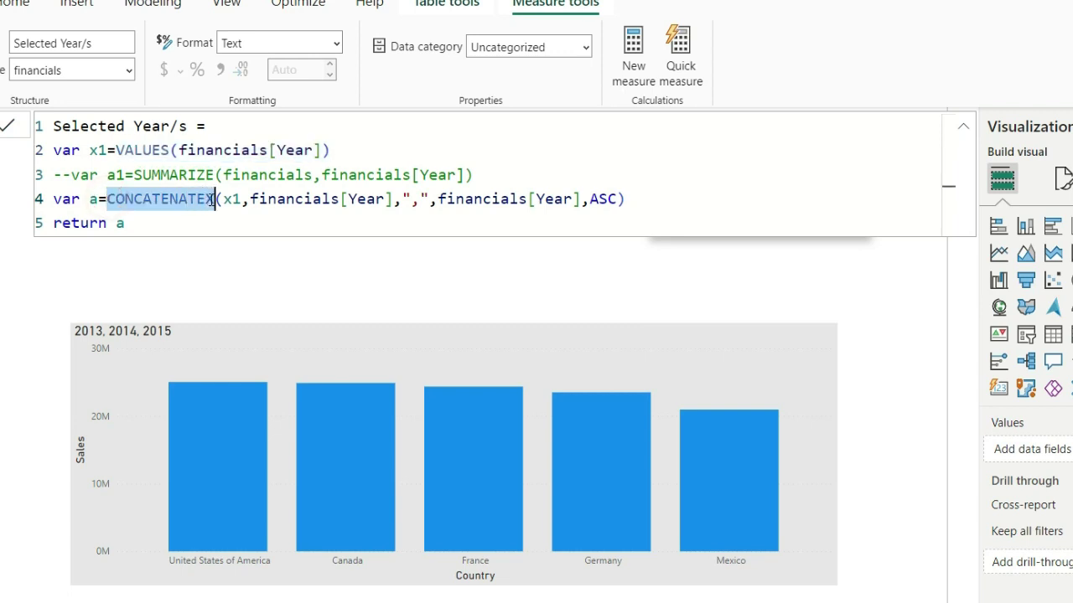
left_click(221, 198)
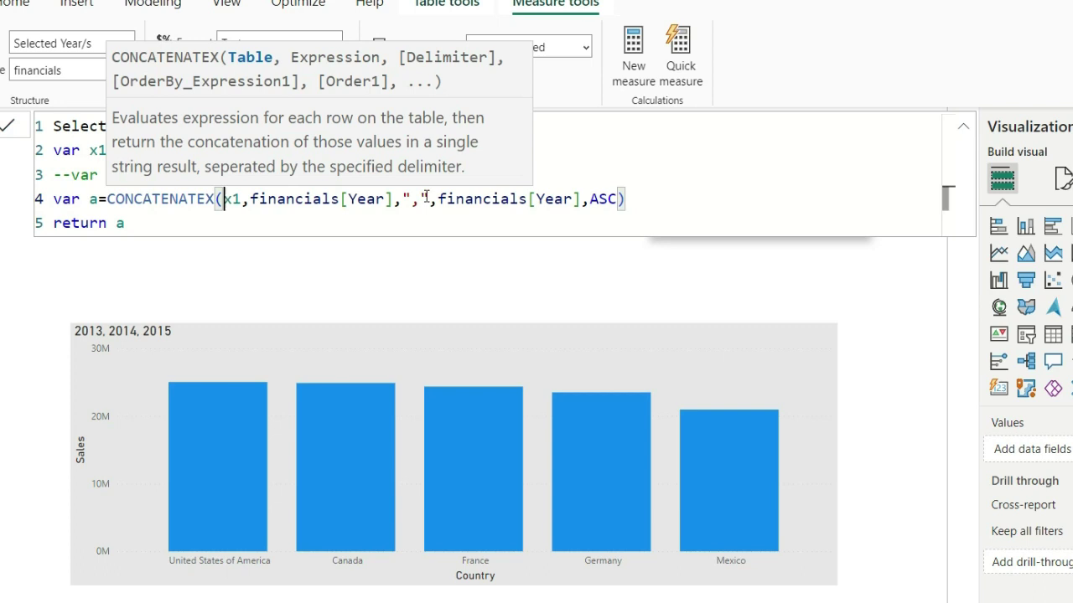
left_click_drag(428, 199, 403, 198)
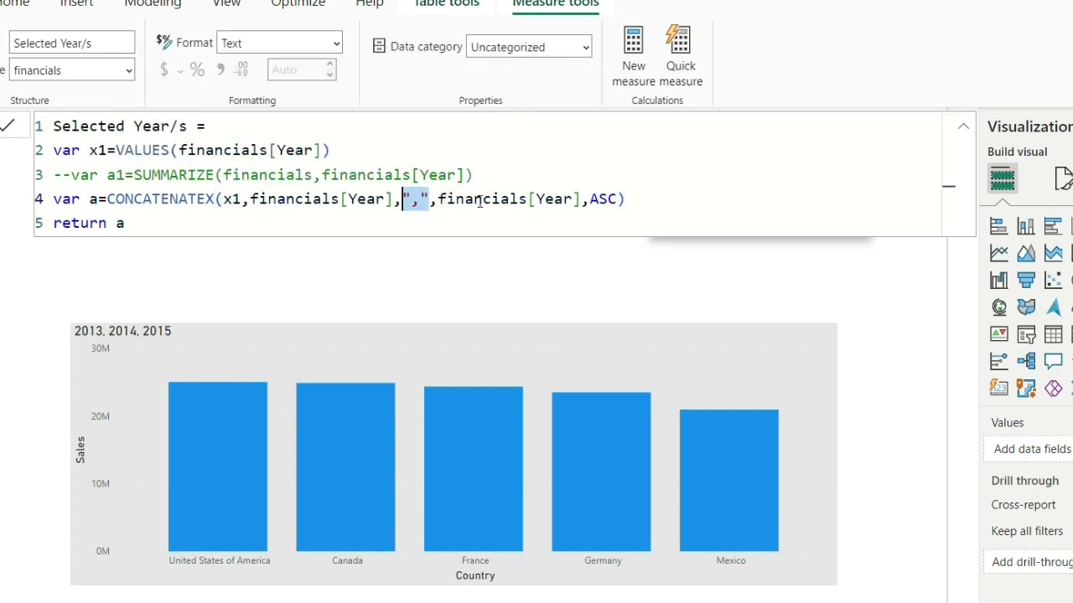
left_click(440, 199)
left_click_drag(439, 199, 619, 199)
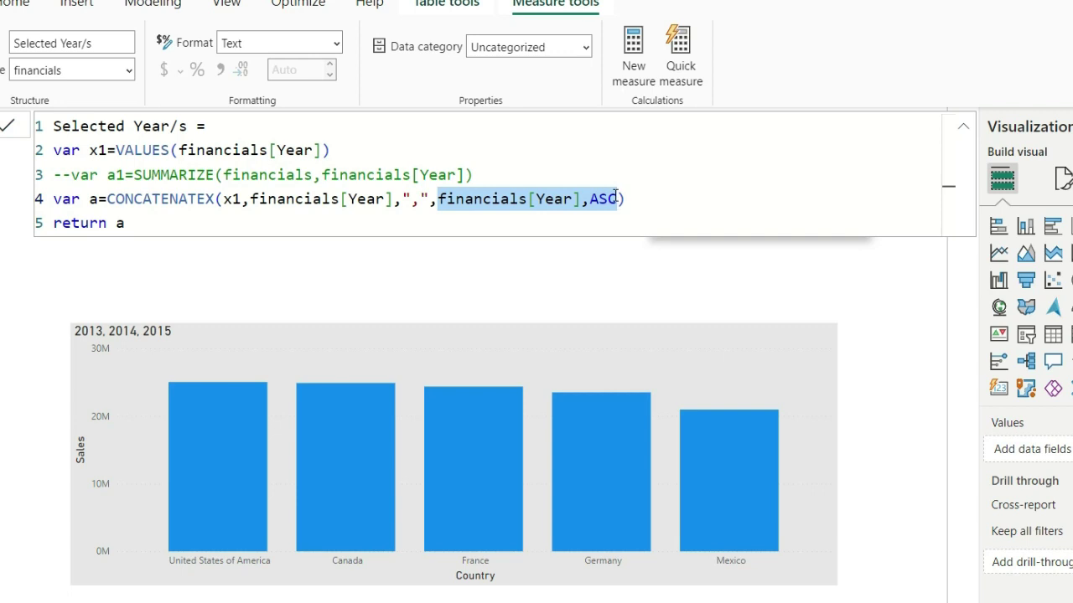
- Remove financials[Year],ASC from CONCATENATEX, commit, and select the Selected Year/s card
key("BackSpace")
key("BackSpace")
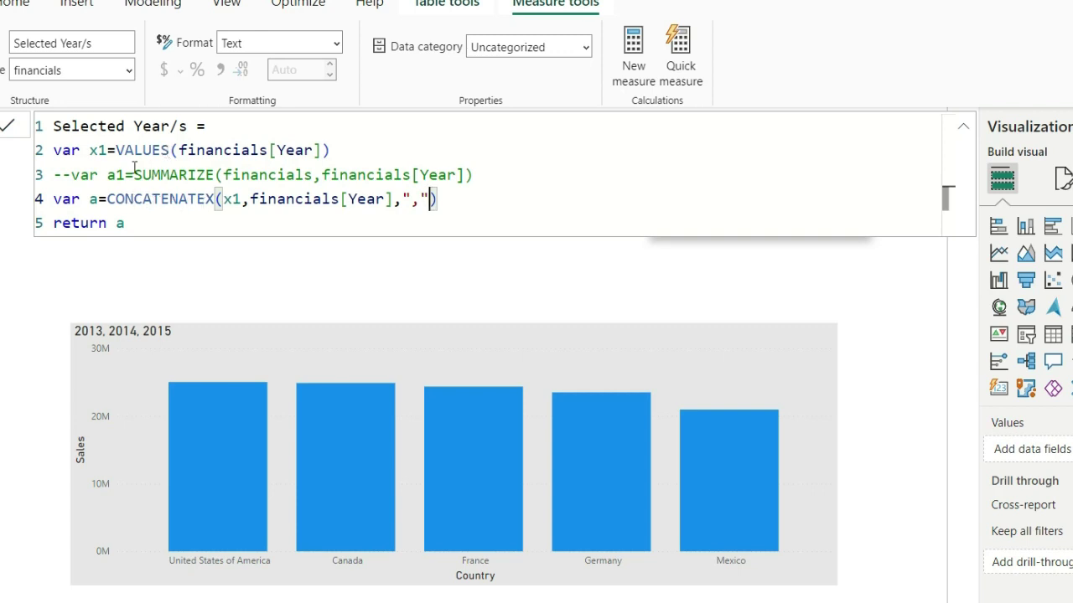
left_click(76, 246)
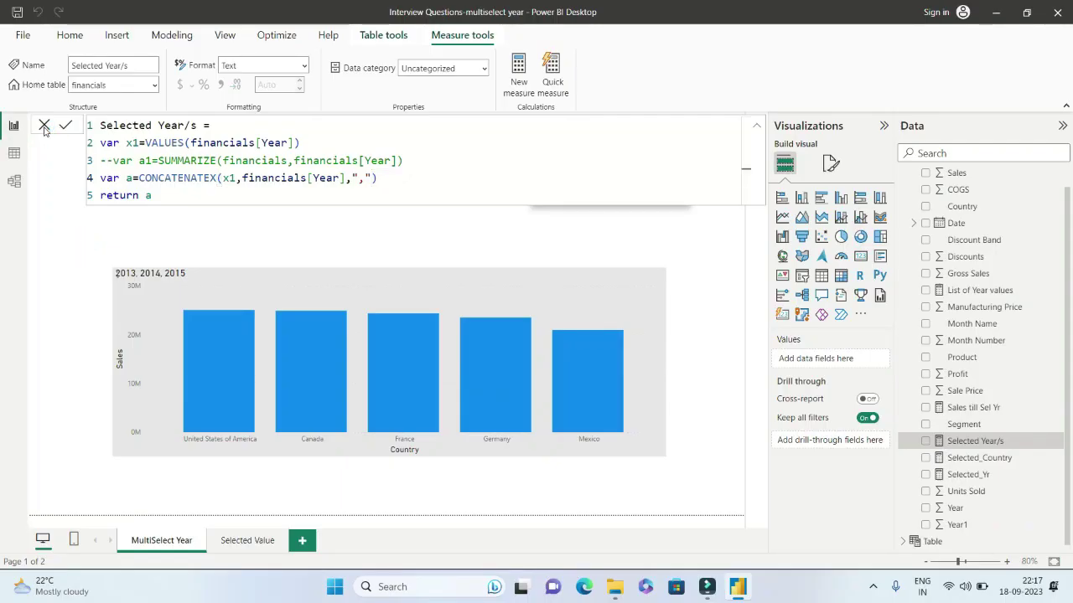
left_click(44, 128)
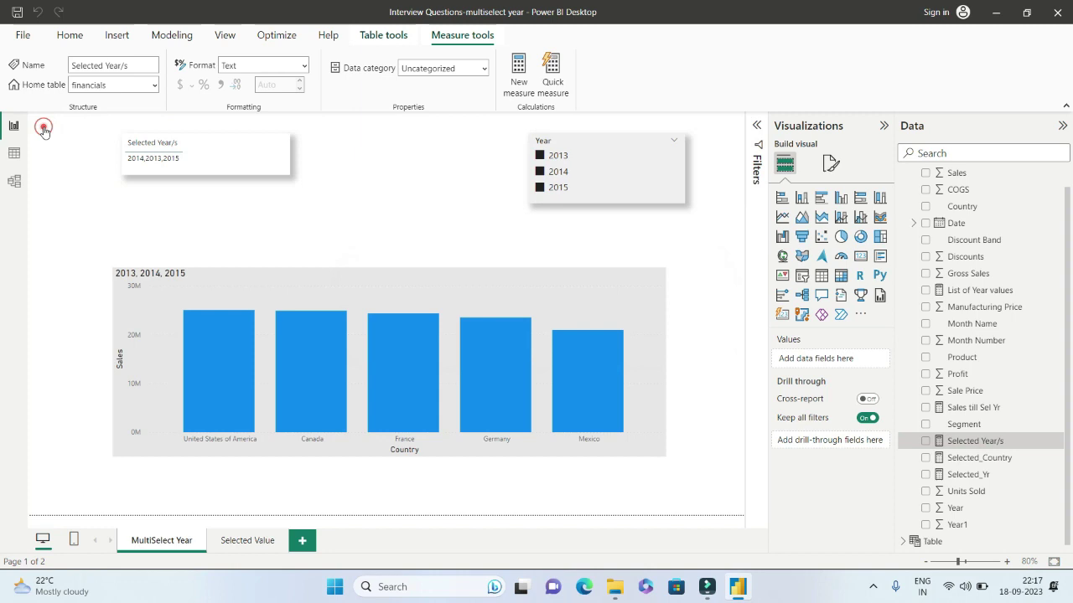
left_click(212, 154)
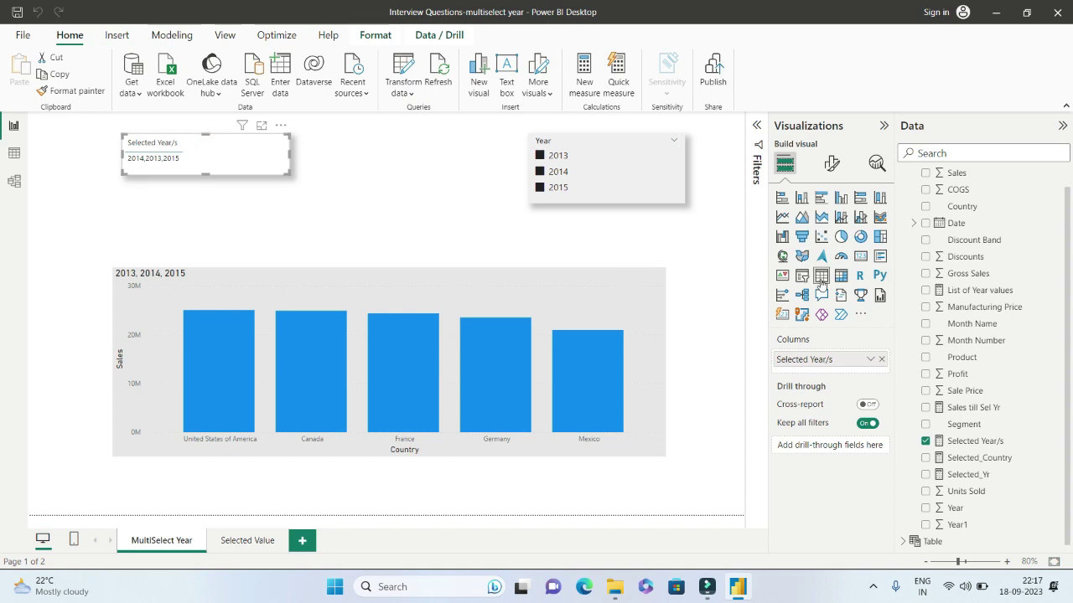
- Set the sales-by-country bar chart title text's conditional formatting to the Selected Year/s field value
left_click(425, 277)
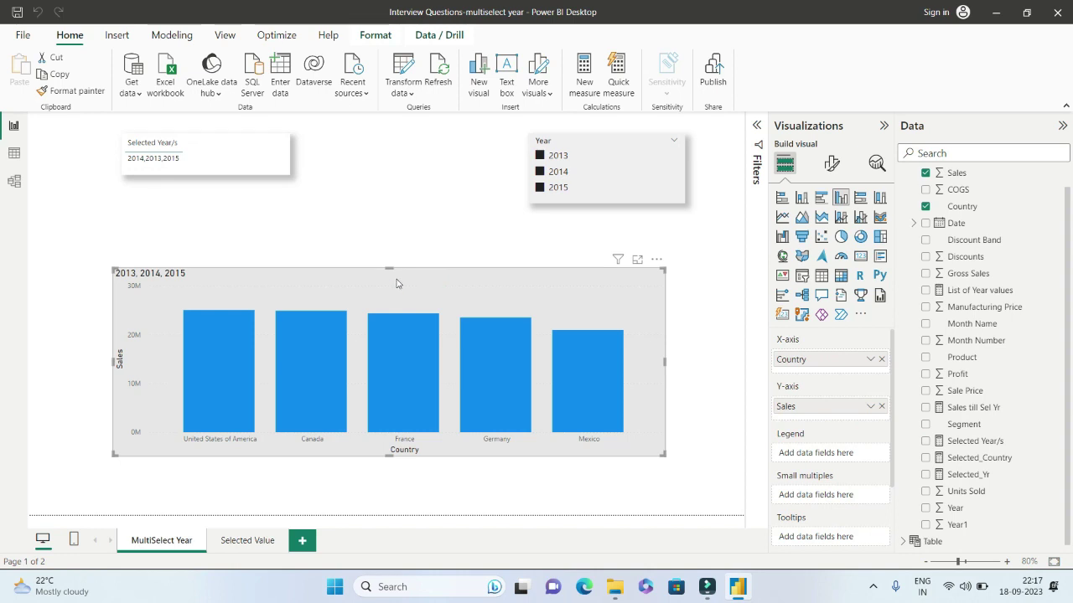
left_click(832, 164)
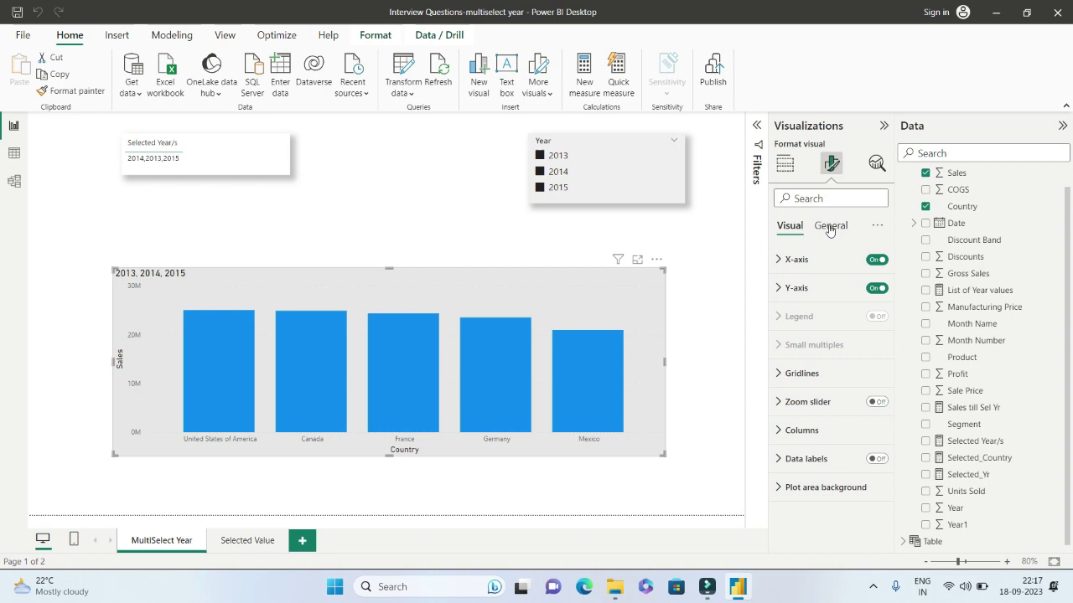
left_click(830, 228)
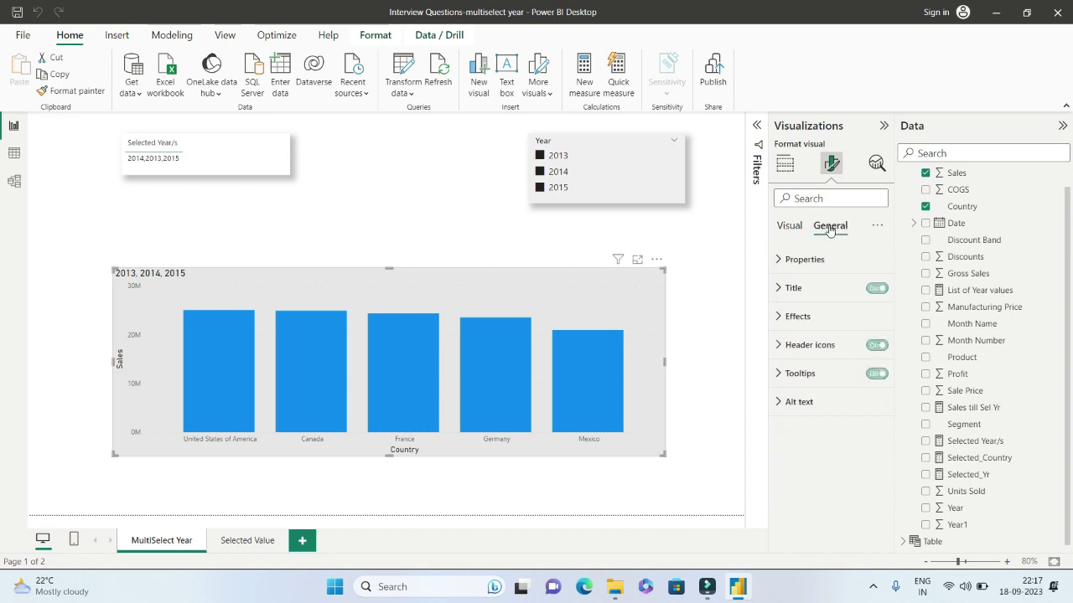
left_click(781, 289)
left_click(793, 366)
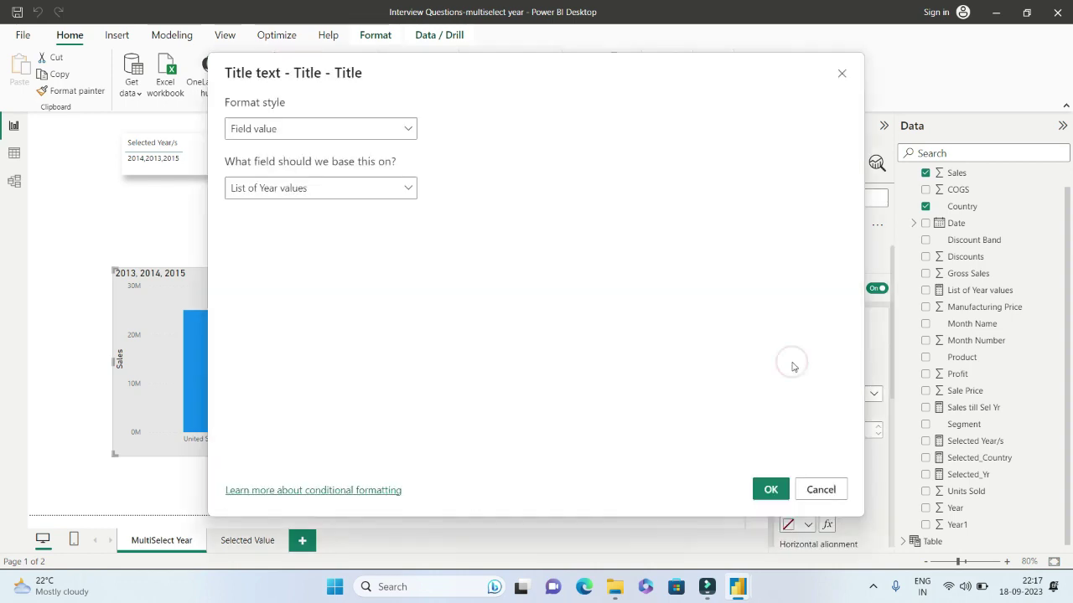
left_click(336, 193)
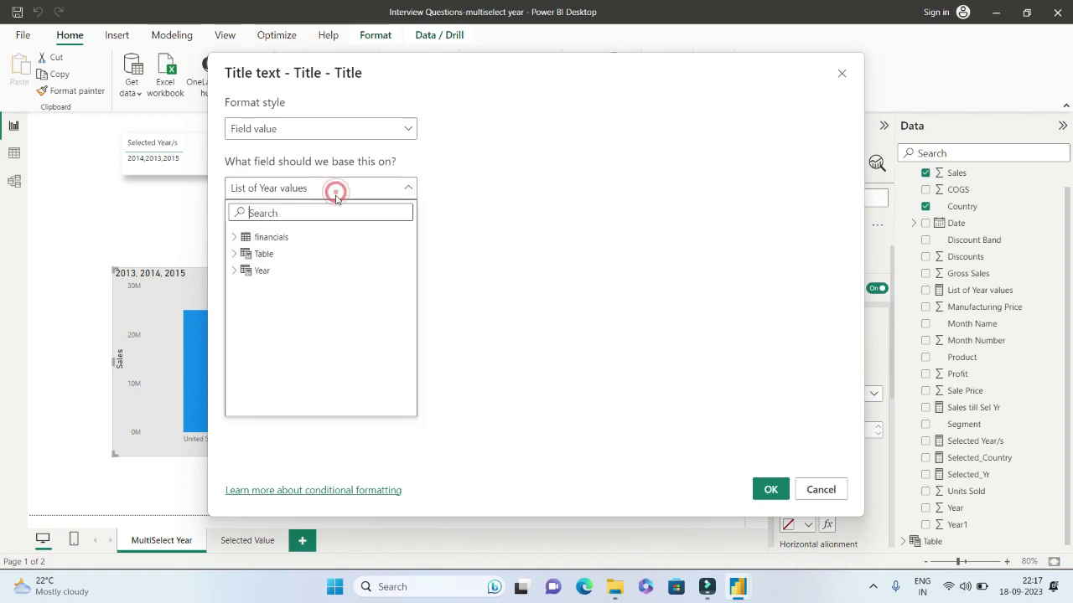
left_click(234, 238)
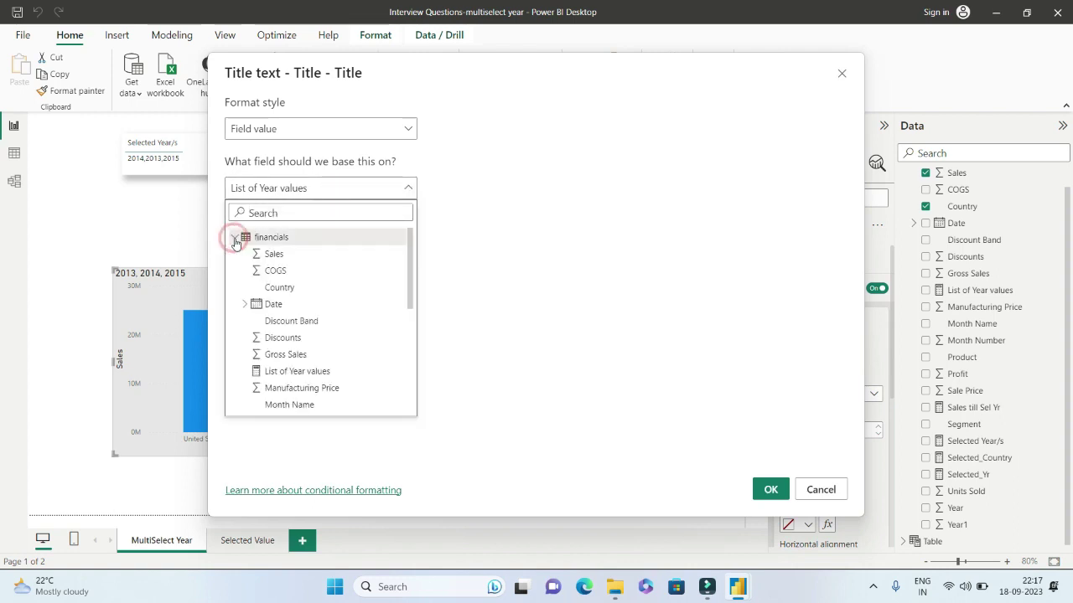
left_click(411, 306)
left_click(318, 318)
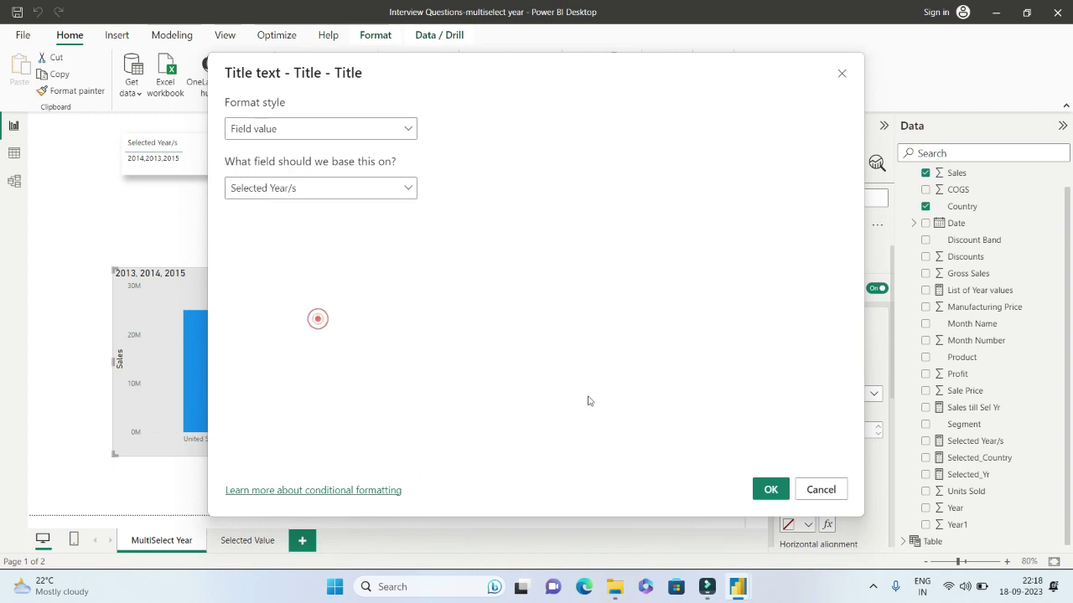
left_click(769, 488)
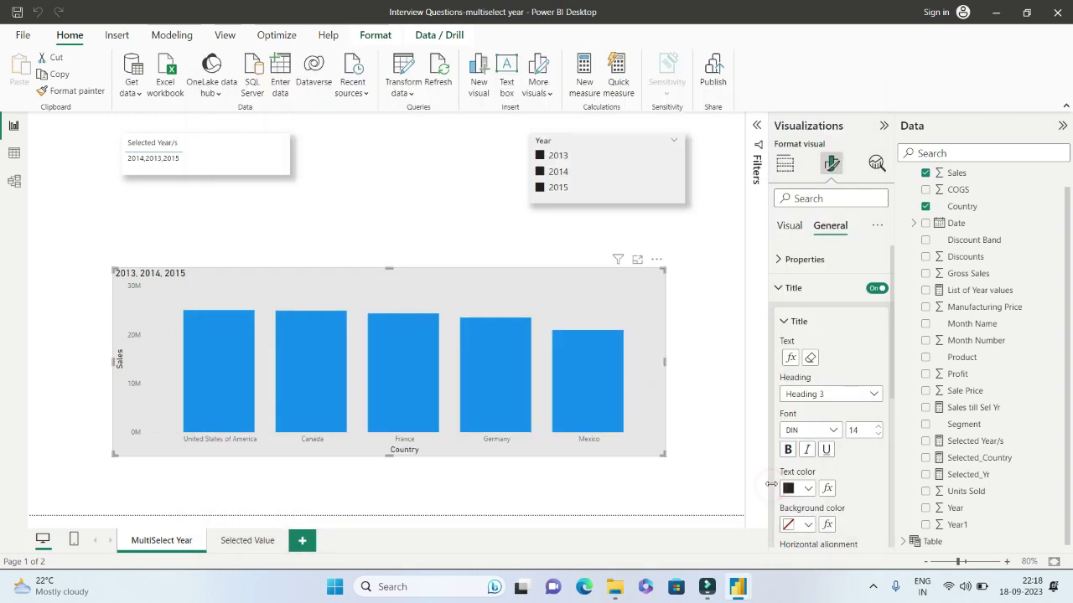
- Reselect years 2013 through 2015 in the Year slicer
left_click(545, 162)
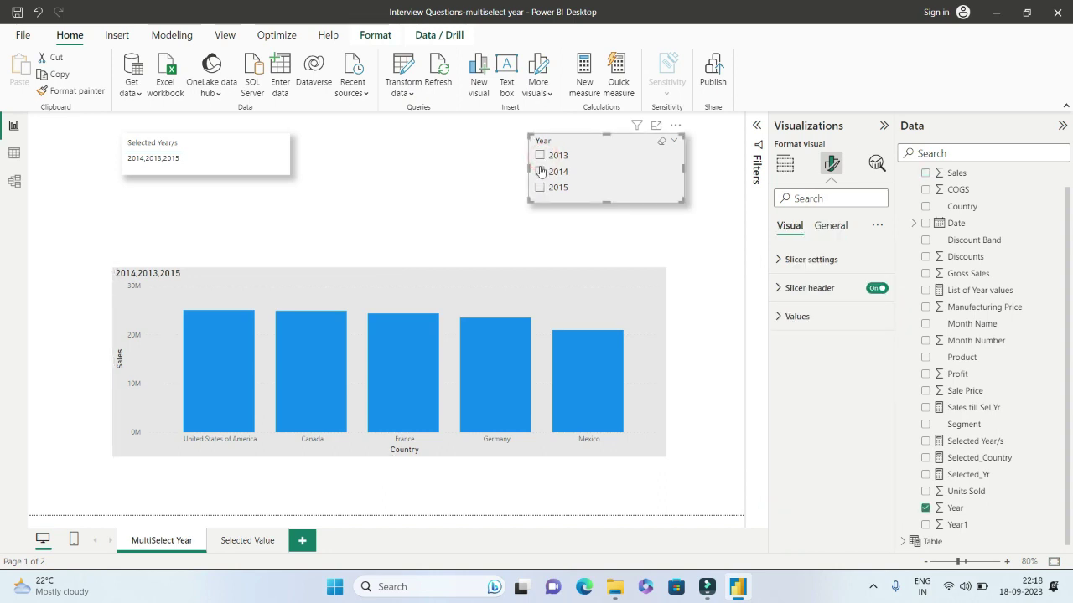
left_click(540, 159)
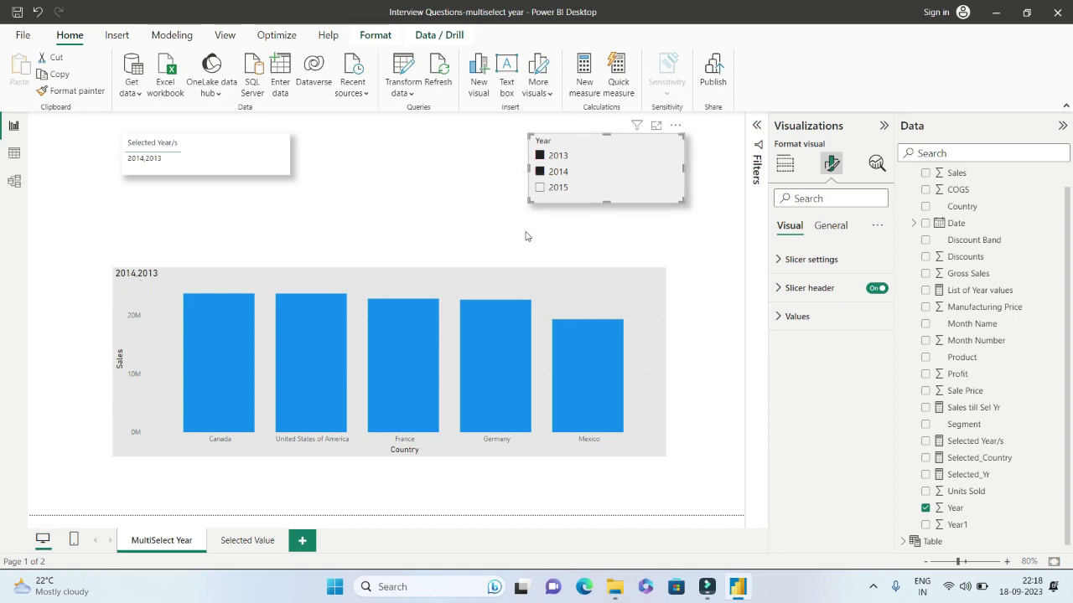
left_click(540, 189)
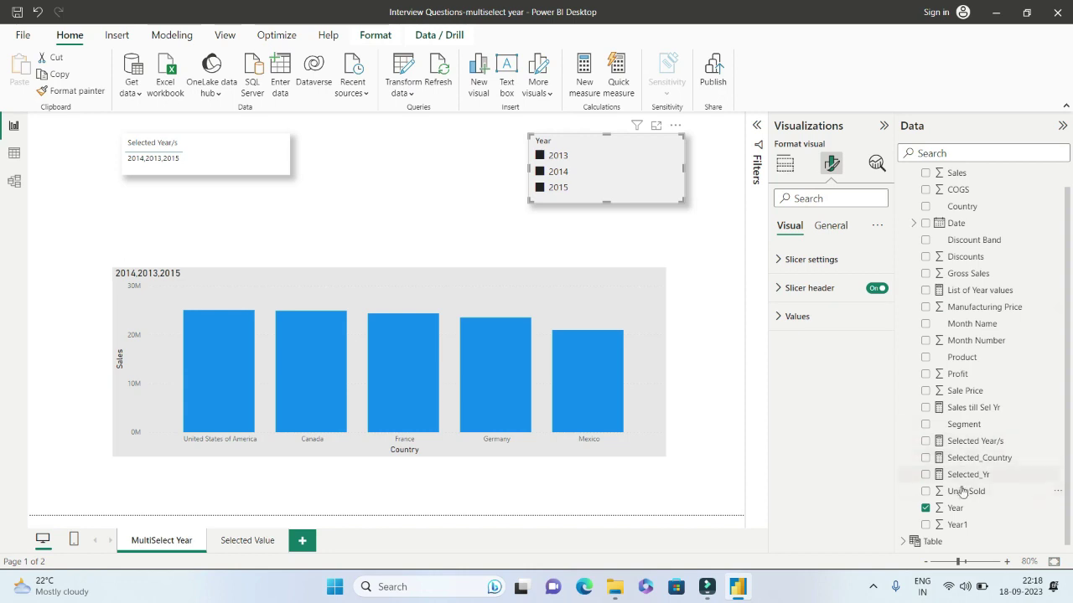
- Add financials[Year],ASC as CONCATENATEX's sort arguments in Selected Year/s and commit it
left_click(975, 442)
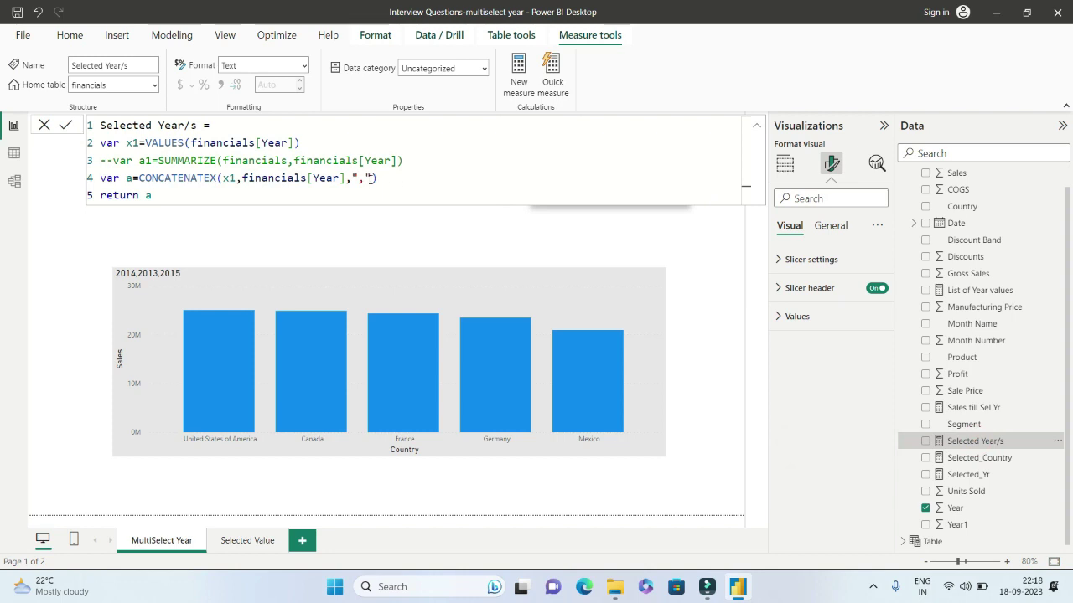
left_click(216, 179)
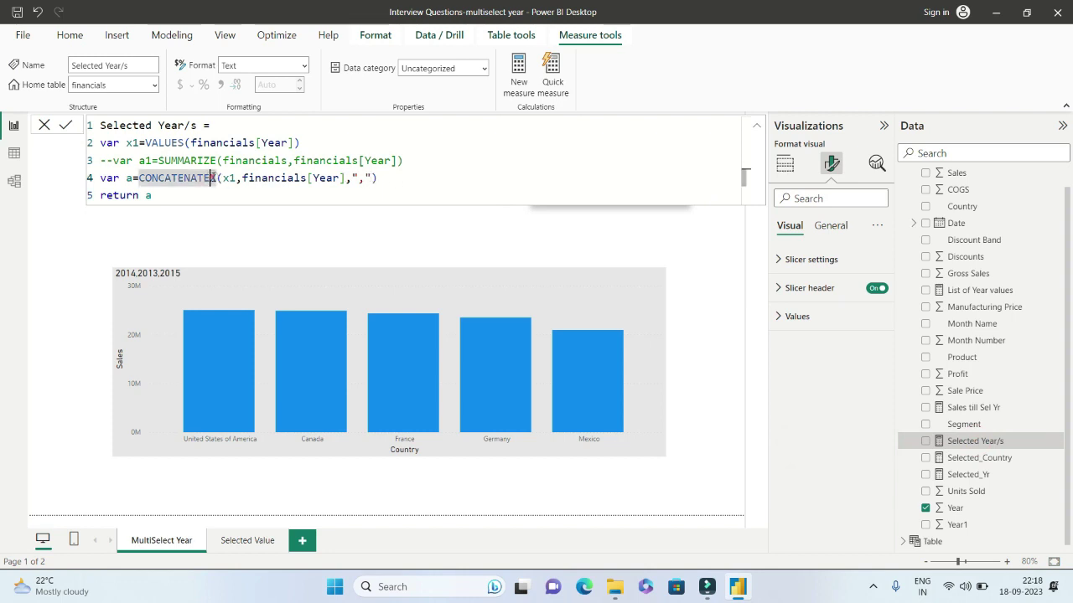
key("BackSpace")
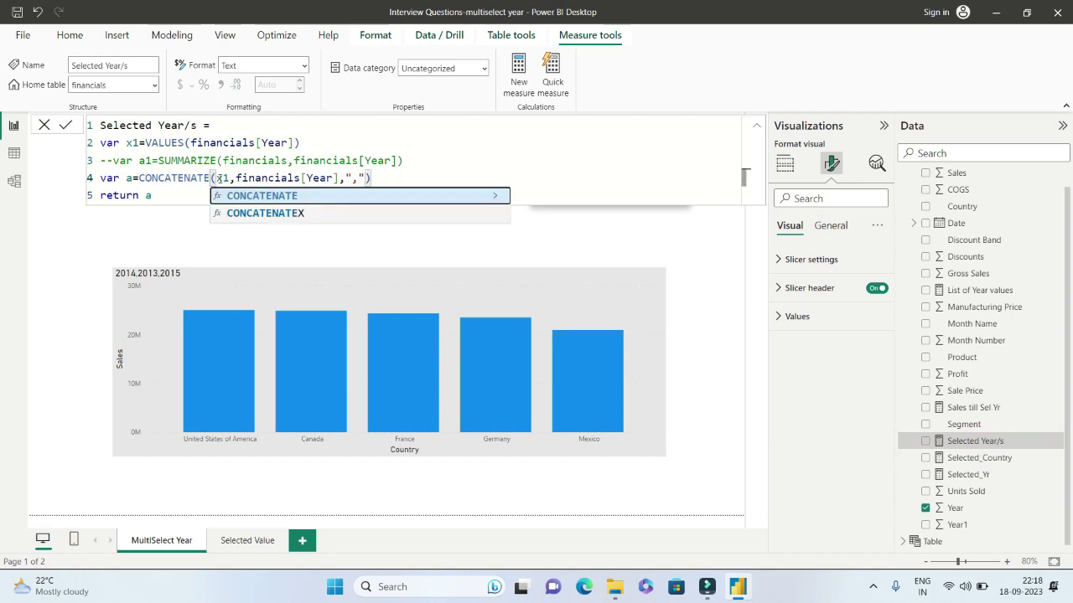
left_click(325, 214)
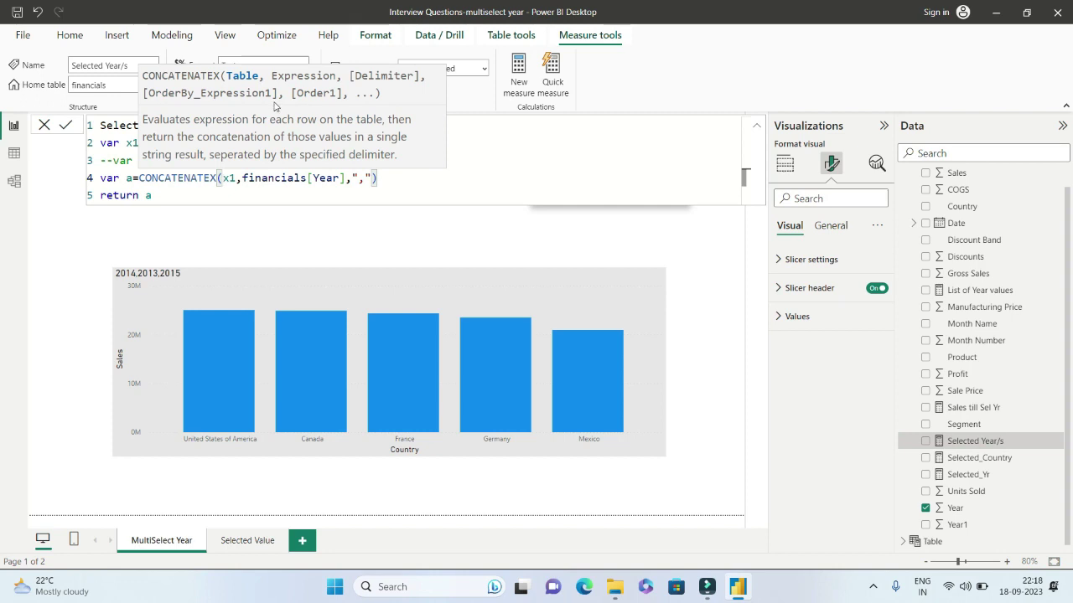
left_click(374, 178)
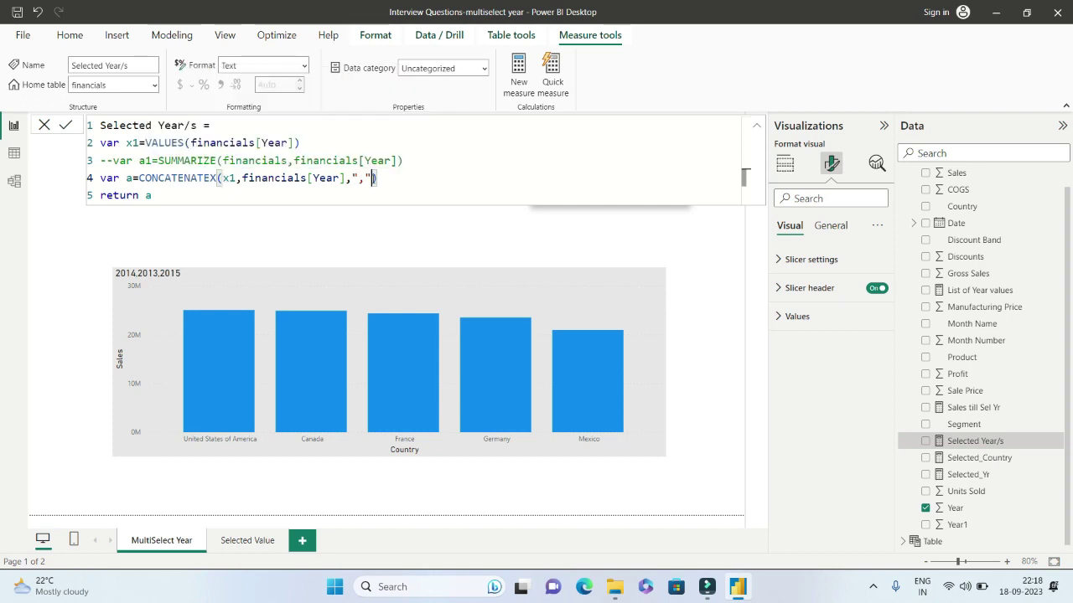
type("financials[Year],ASC")
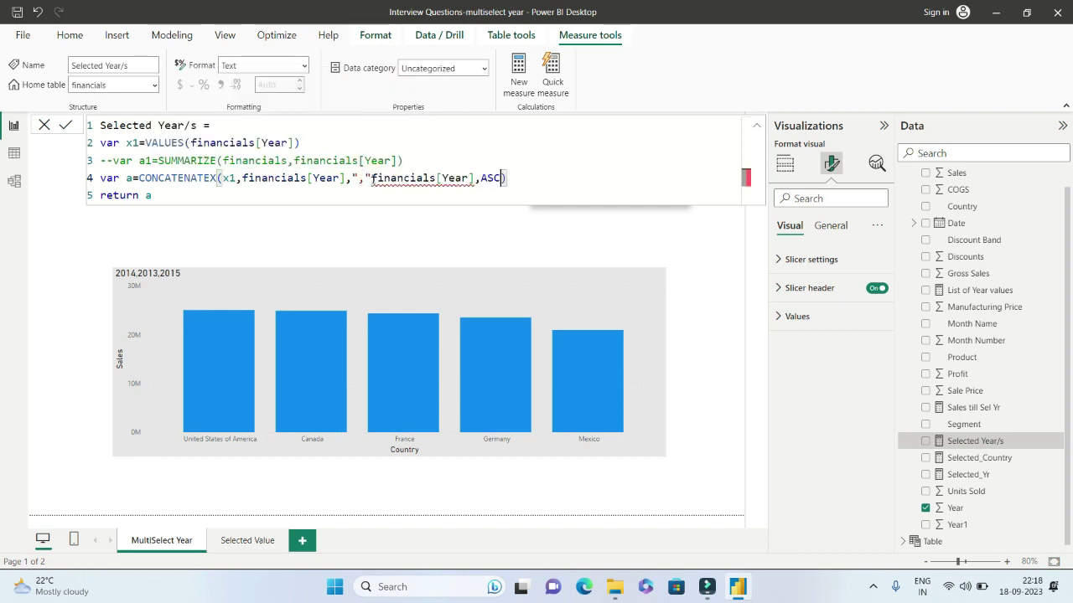
left_click(371, 178)
type(",")
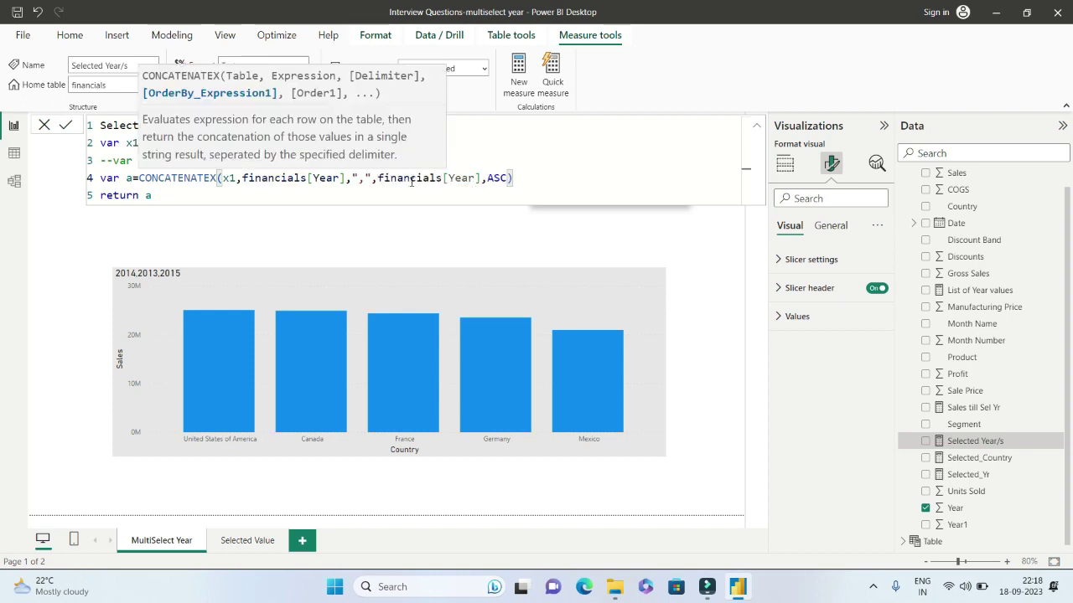
left_click(706, 291)
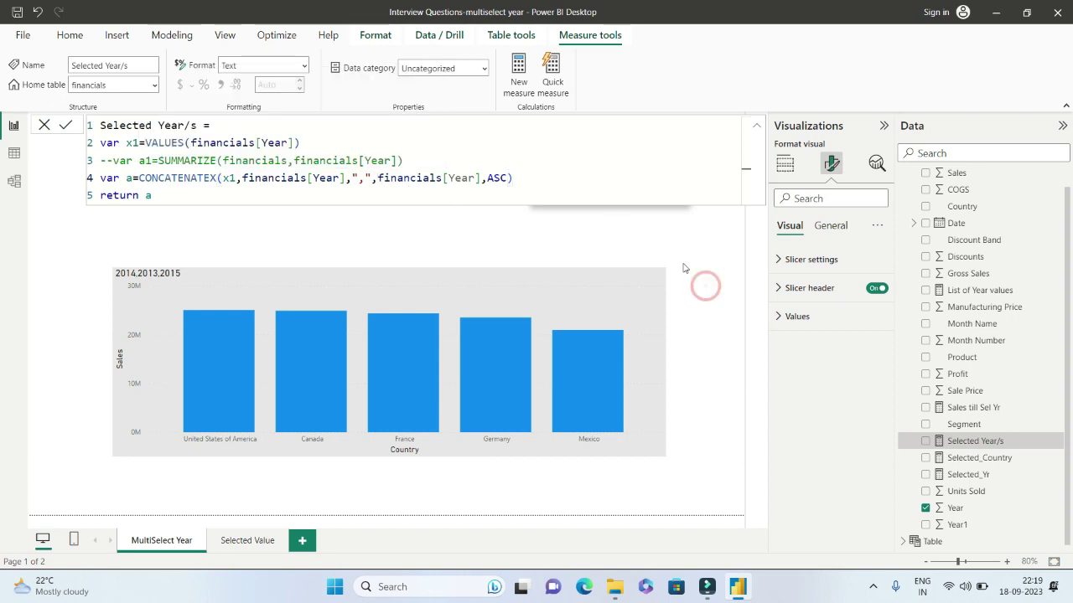
left_click(45, 127)
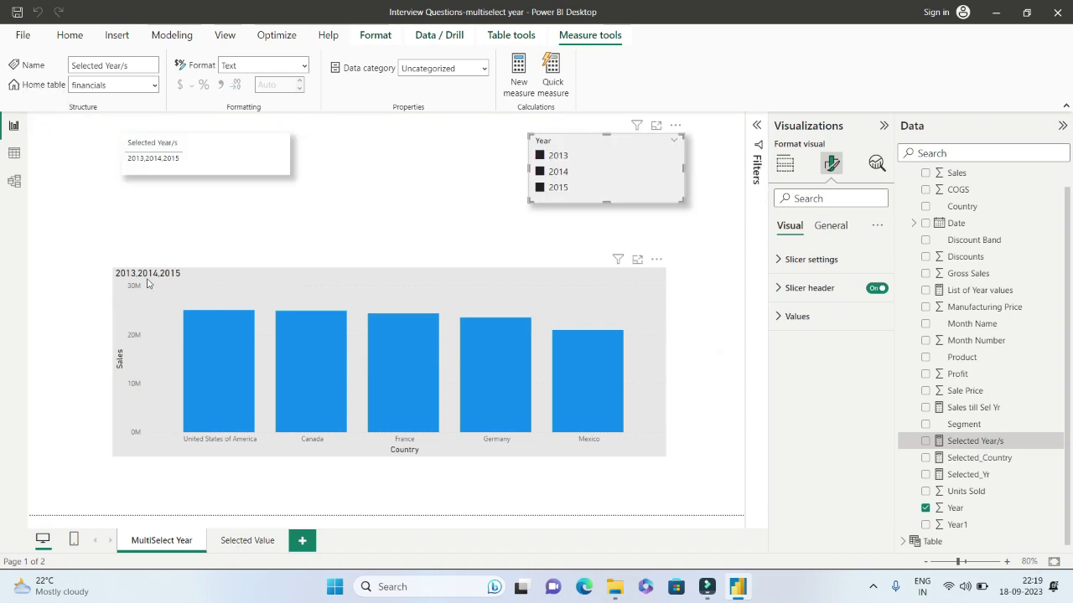
- Reopen the Selected Year/s formula and select its x1 table reference
mouse_move(190, 282)
left_click(189, 283)
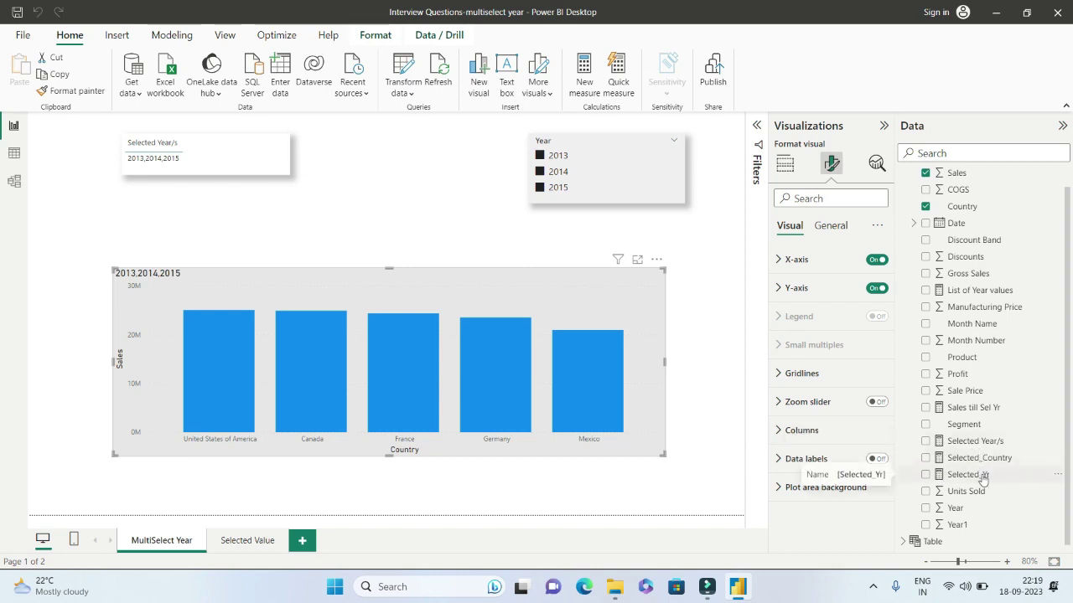
left_click(972, 475)
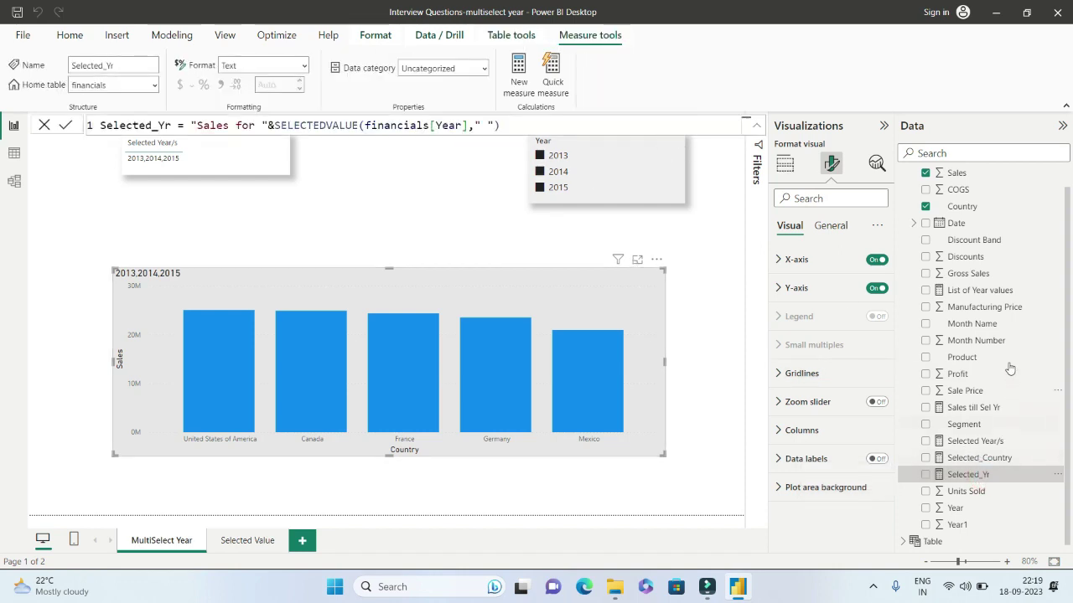
left_click(972, 442)
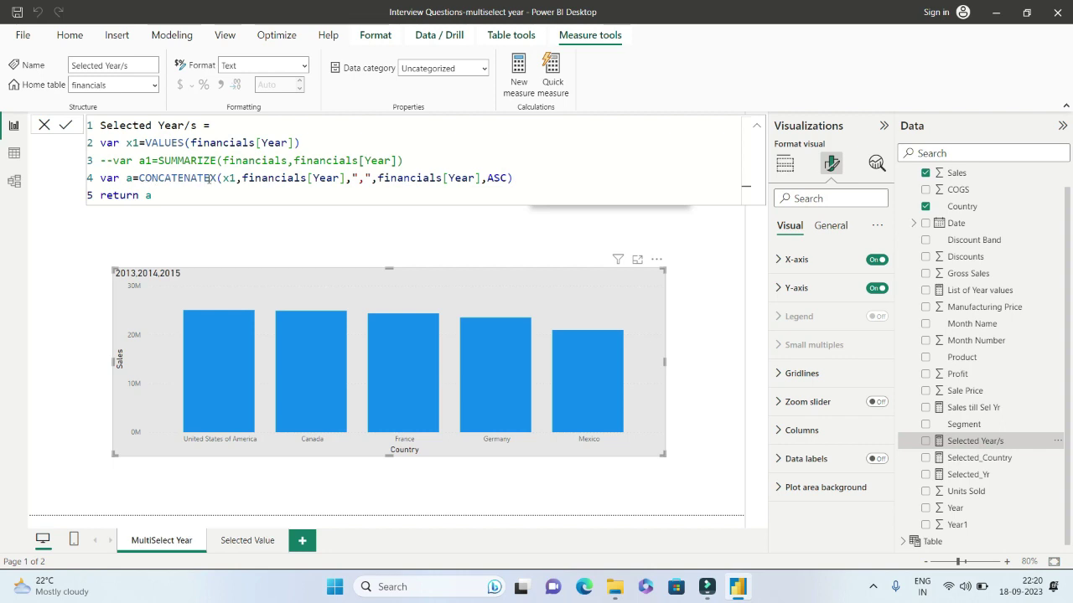
double_click(223, 177)
- Uncomment the SUMMARIZE variable line and comment out the VALUES line with --
left_click(113, 160)
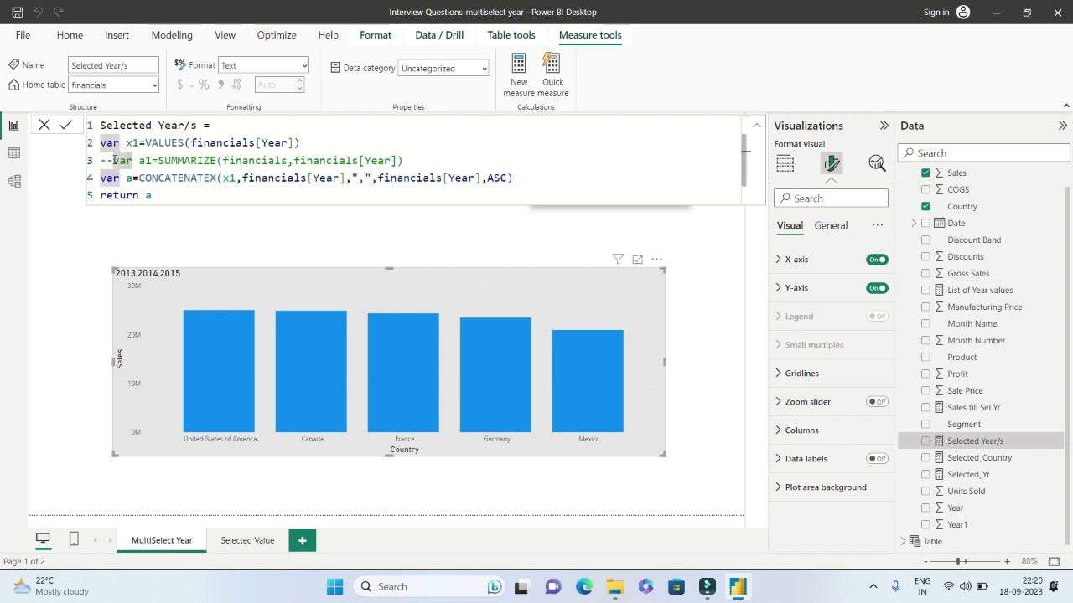
key("BackSpace")
key("BackSpace")
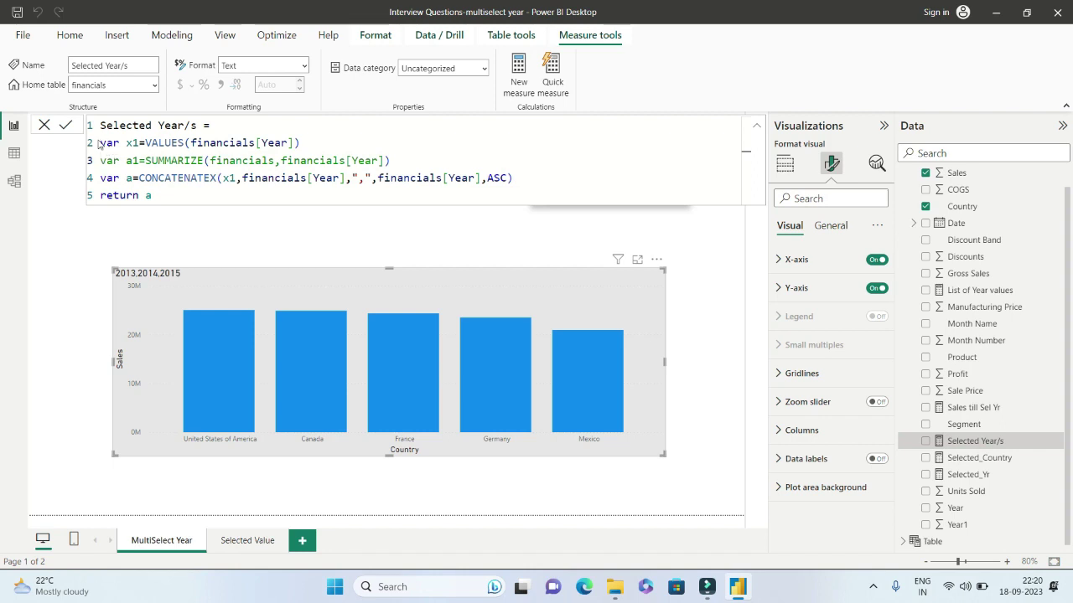
left_click(100, 143)
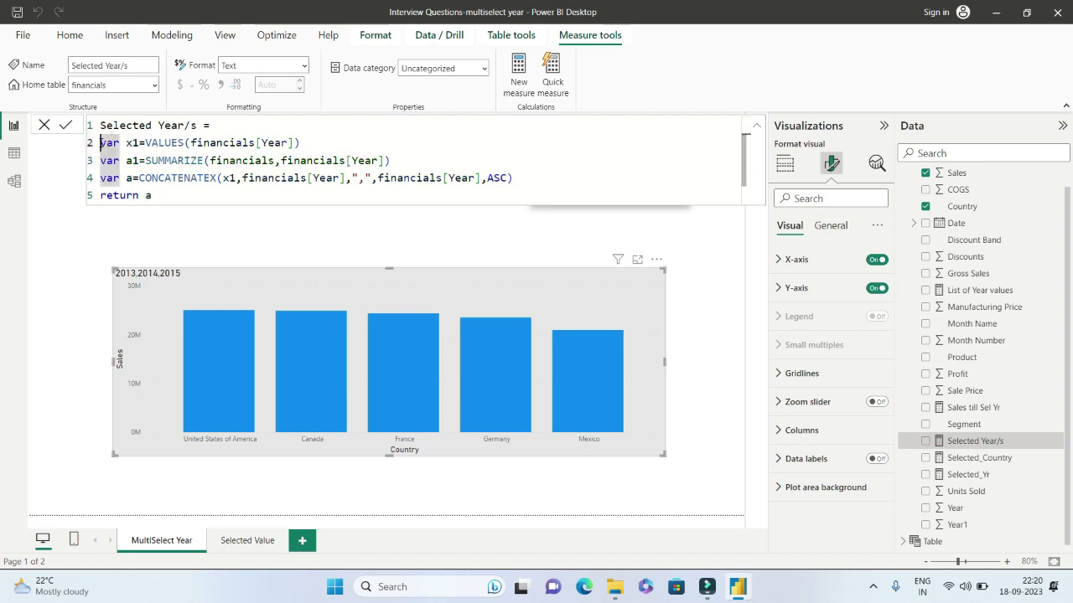
type("--")
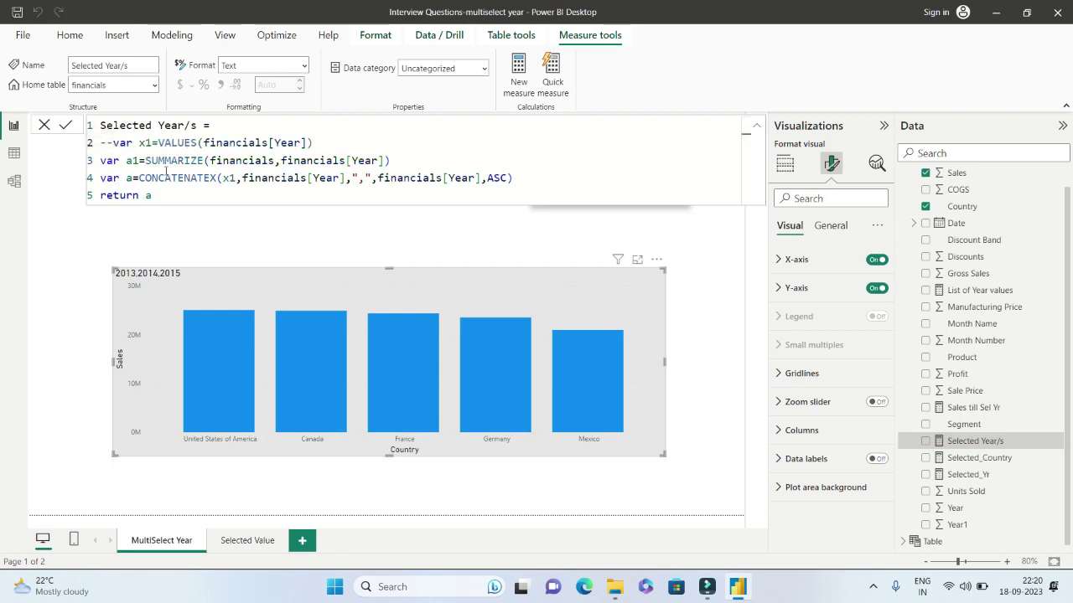
left_click(164, 160)
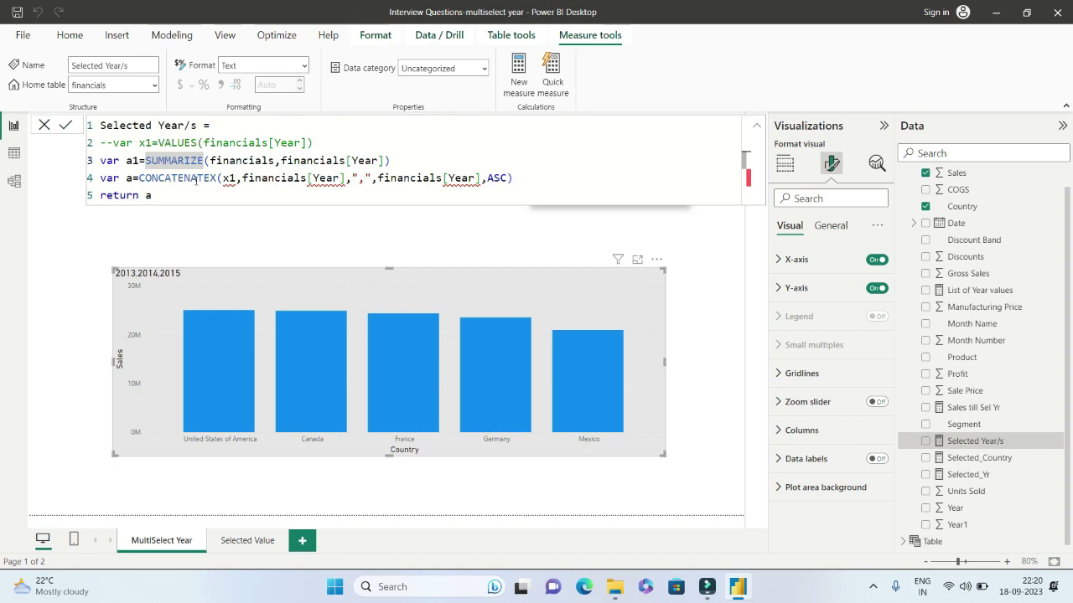
- Change the CONCATENATEX table reference from x1 to a1
left_click(228, 178)
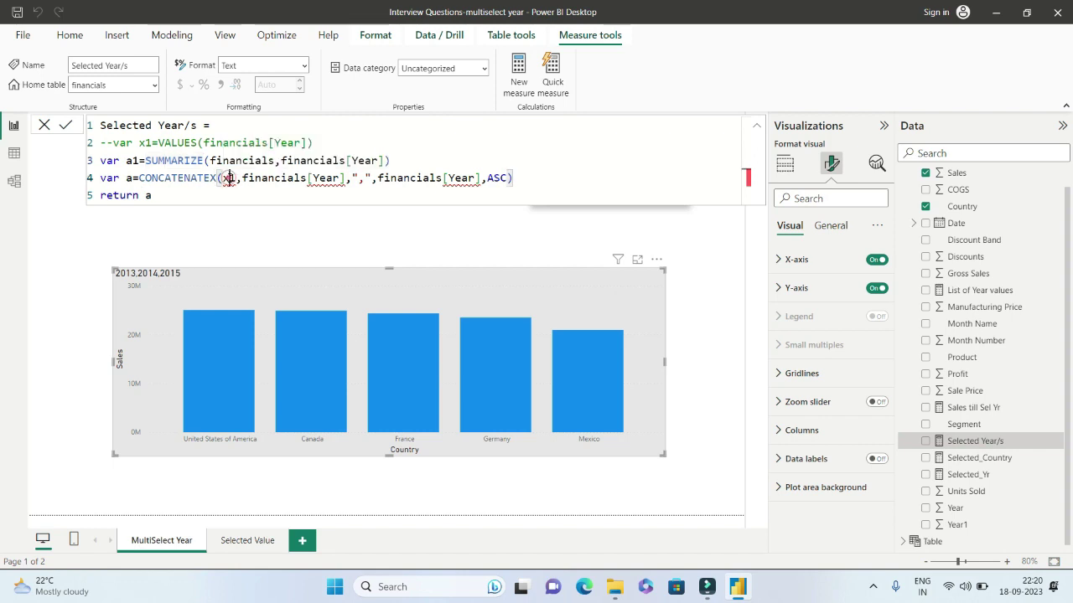
key("BackSpace")
type("a")
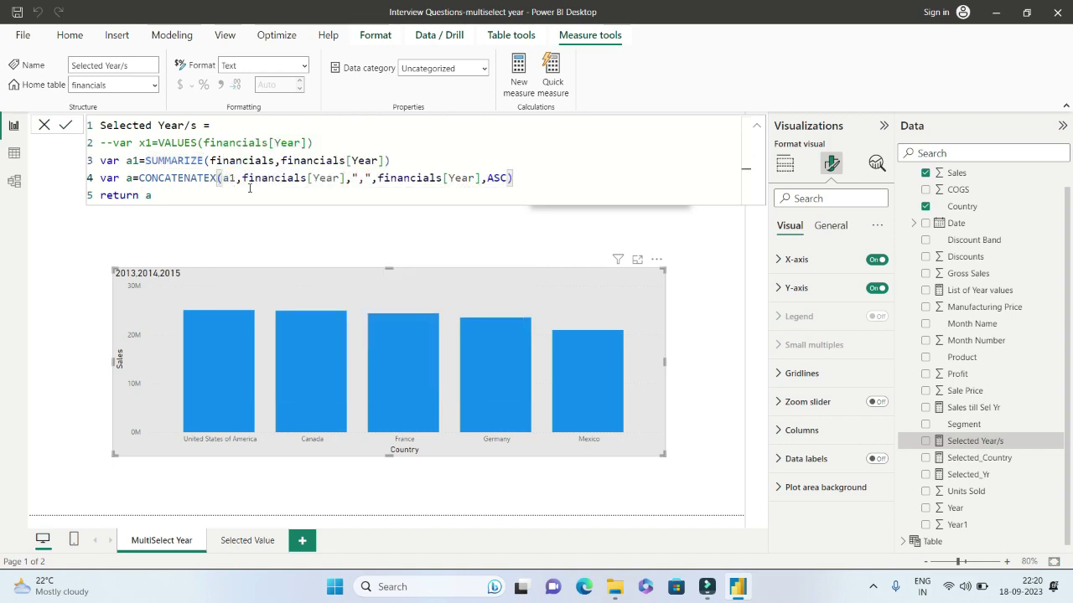
left_click(385, 140)
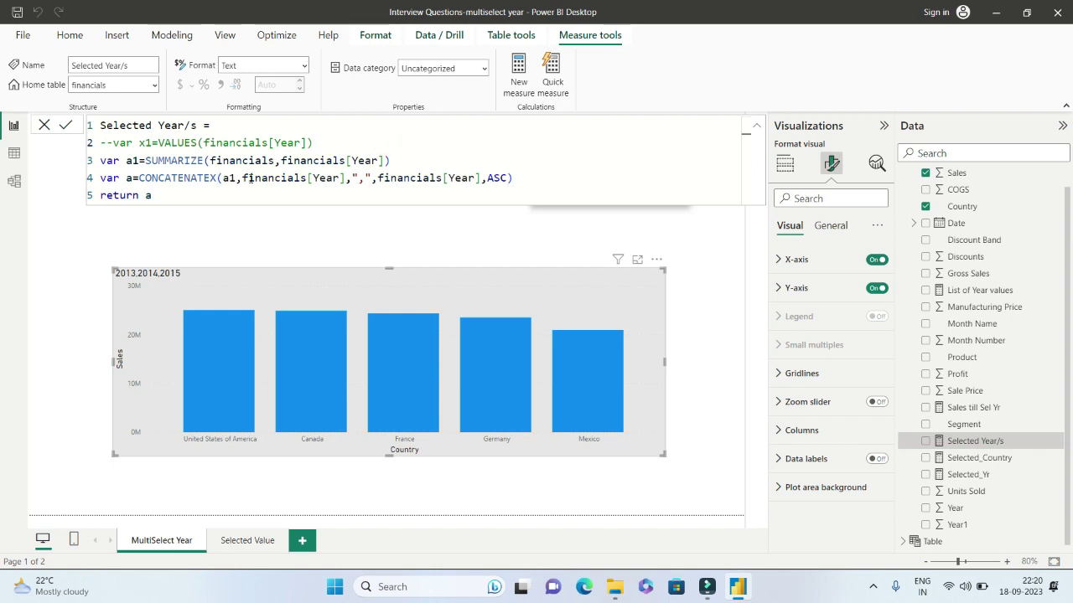
left_click(47, 223)
- Commit the SUMMARIZE-based formula and reselect 2013, 2014 and 2015 in the Year slicer
left_click(45, 125)
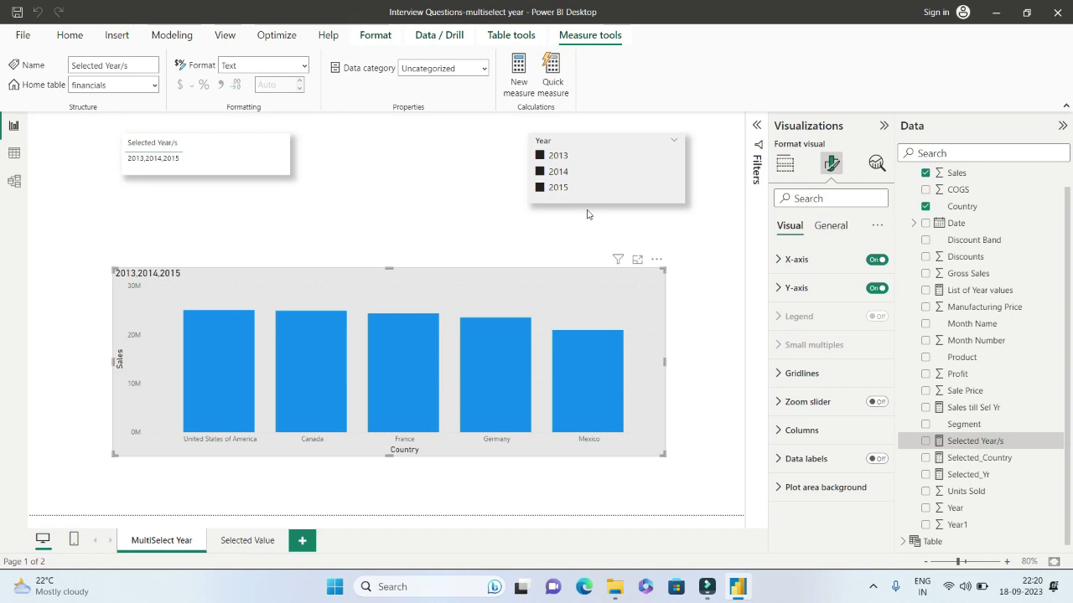
mouse_move(592, 186)
left_click(541, 158)
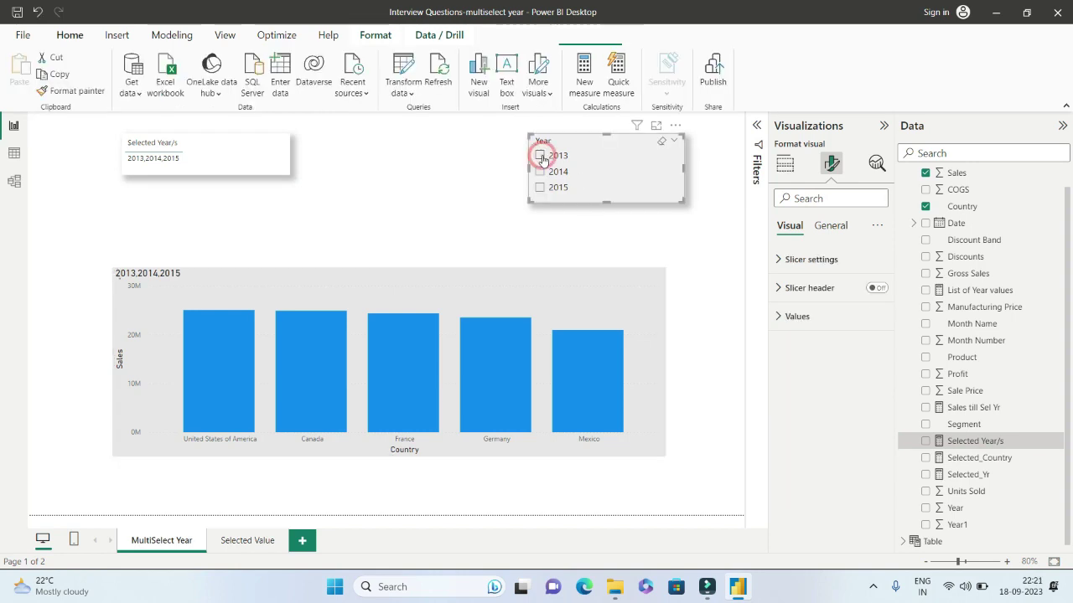
left_click(541, 156)
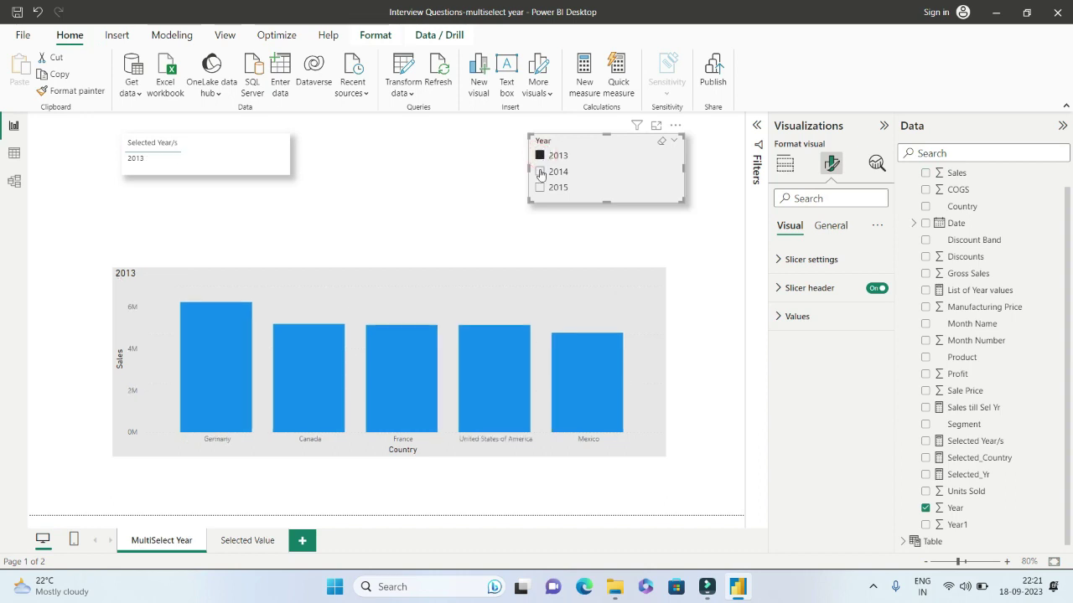
left_click(541, 172)
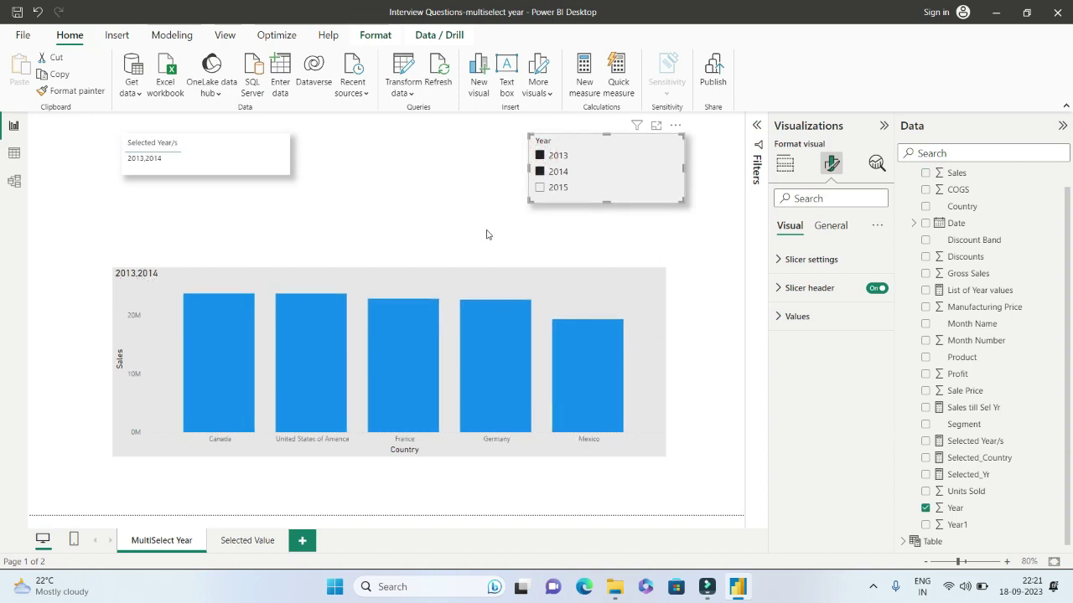
left_click(540, 188)
left_click(317, 244)
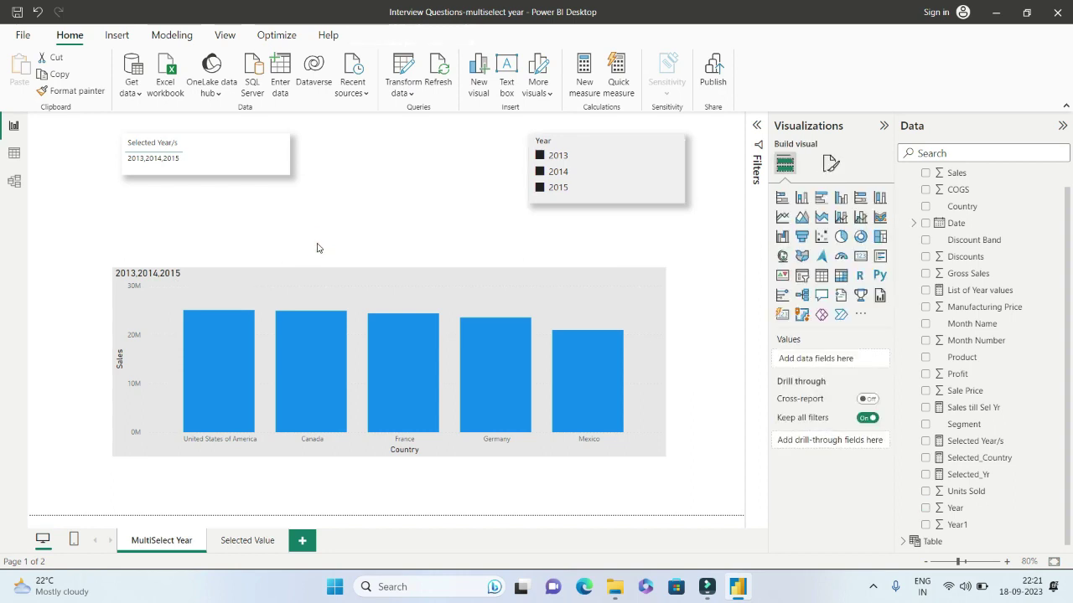